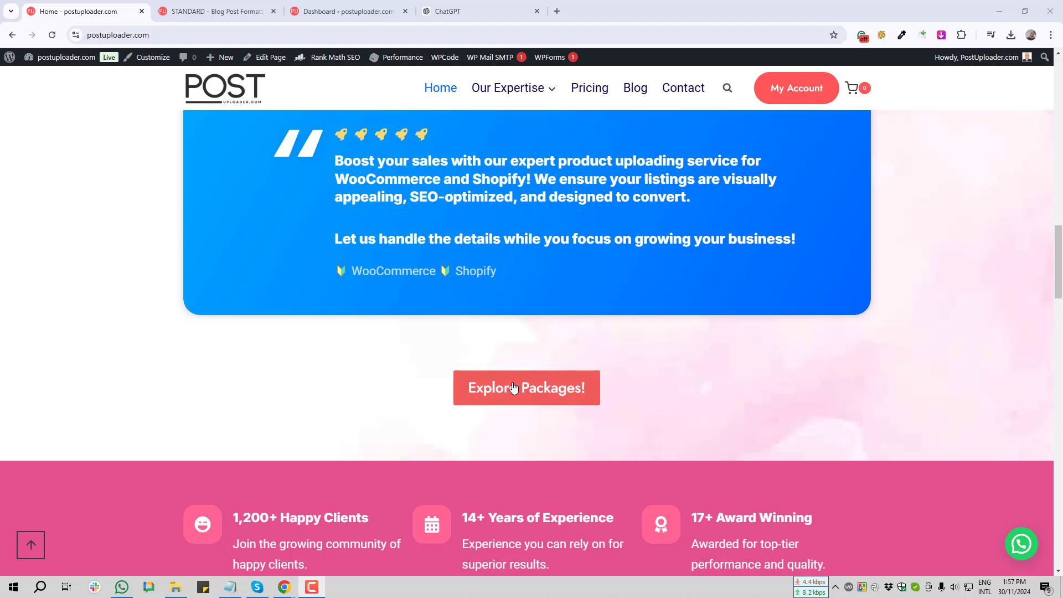
Open the pricing packages page and scroll through the cards to the STANDARD – Blog Post Formatting package
{"action": "left_click", "coordinate": [514, 387]}
{"action": "scroll", "coordinate": [191, 366], "scroll_direction": "down", "scroll_amount": 3}
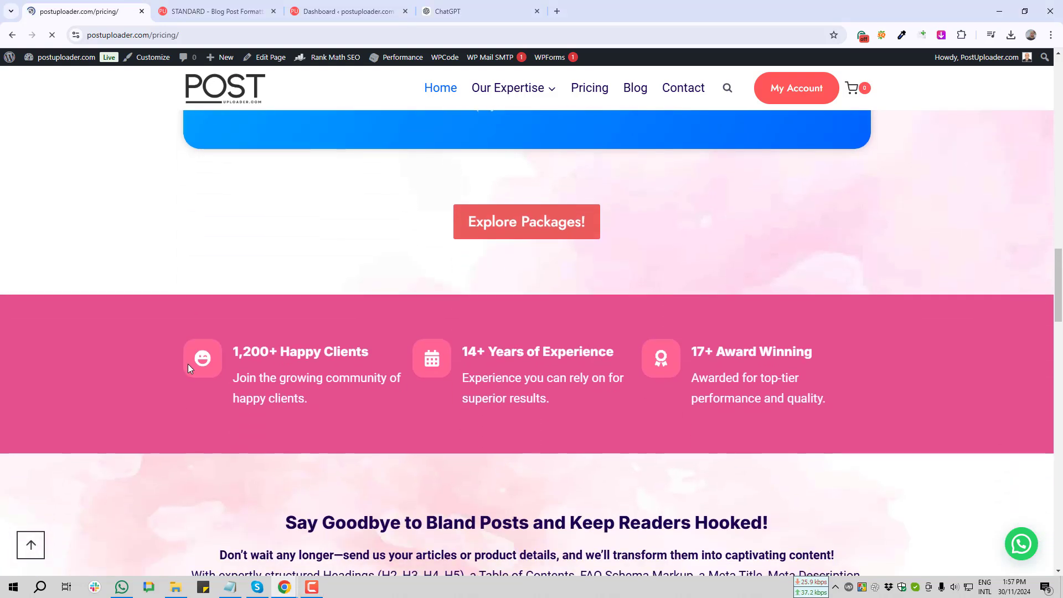
{"action": "scroll", "coordinate": [189, 365], "scroll_direction": "down", "scroll_amount": 5}
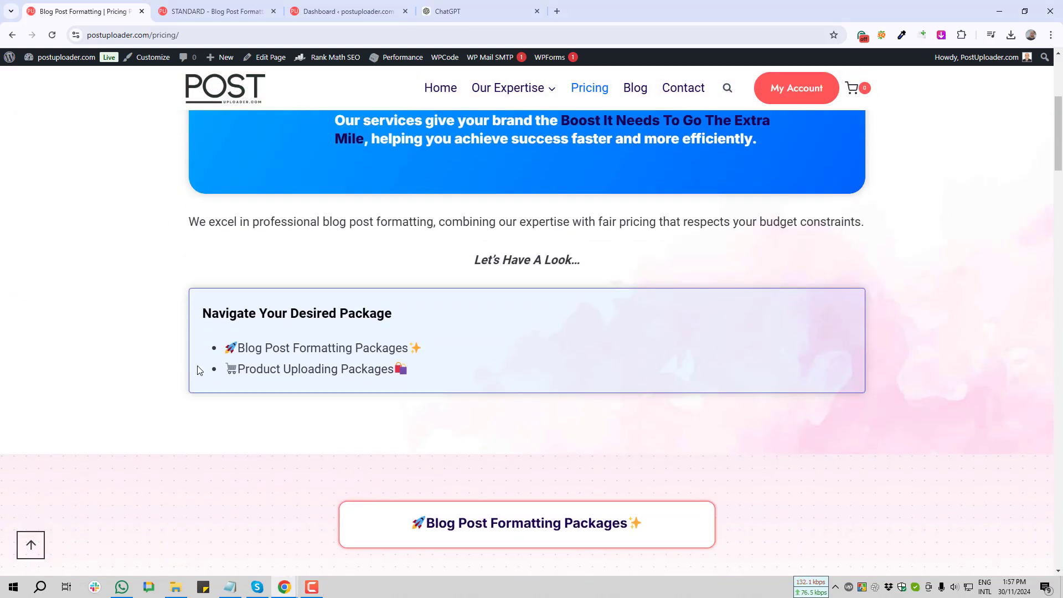
{"action": "scroll", "coordinate": [199, 370], "scroll_direction": "down", "scroll_amount": 9}
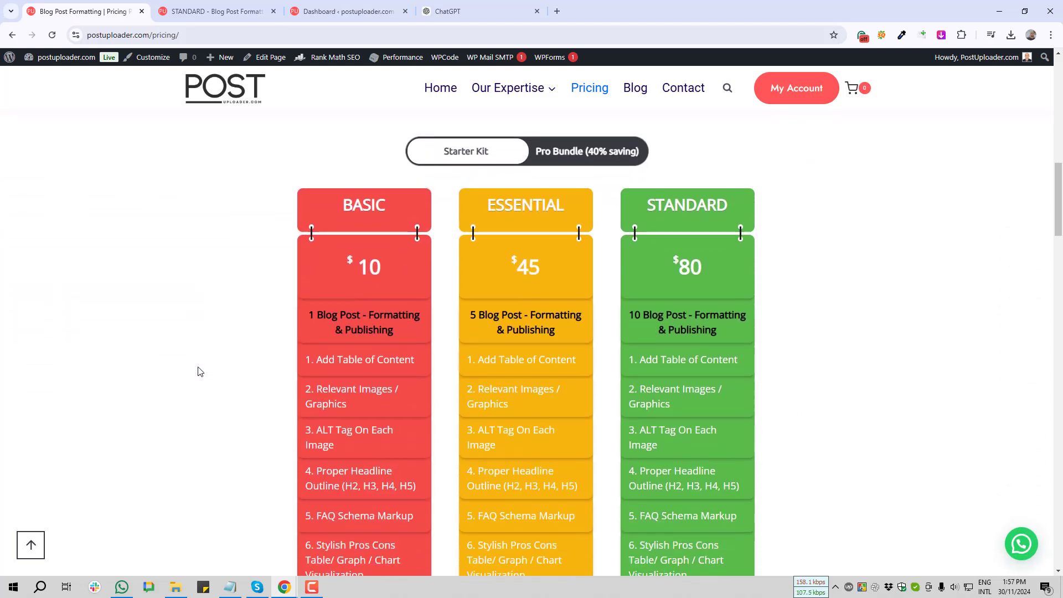
{"action": "scroll", "coordinate": [200, 372], "scroll_direction": "down", "scroll_amount": 5}
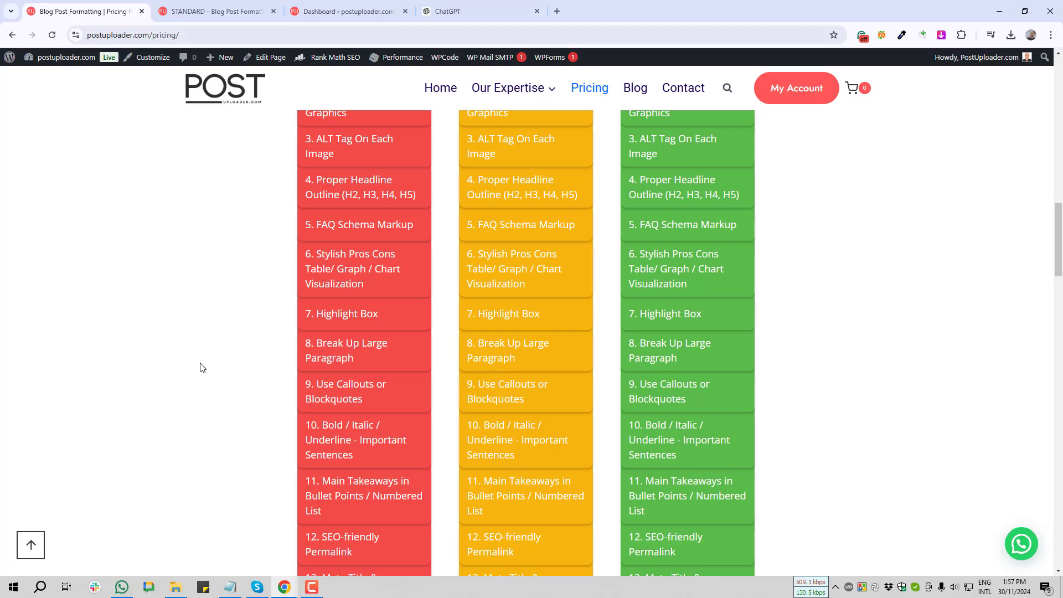
{"action": "scroll", "coordinate": [200, 368], "scroll_direction": "down", "scroll_amount": 12}
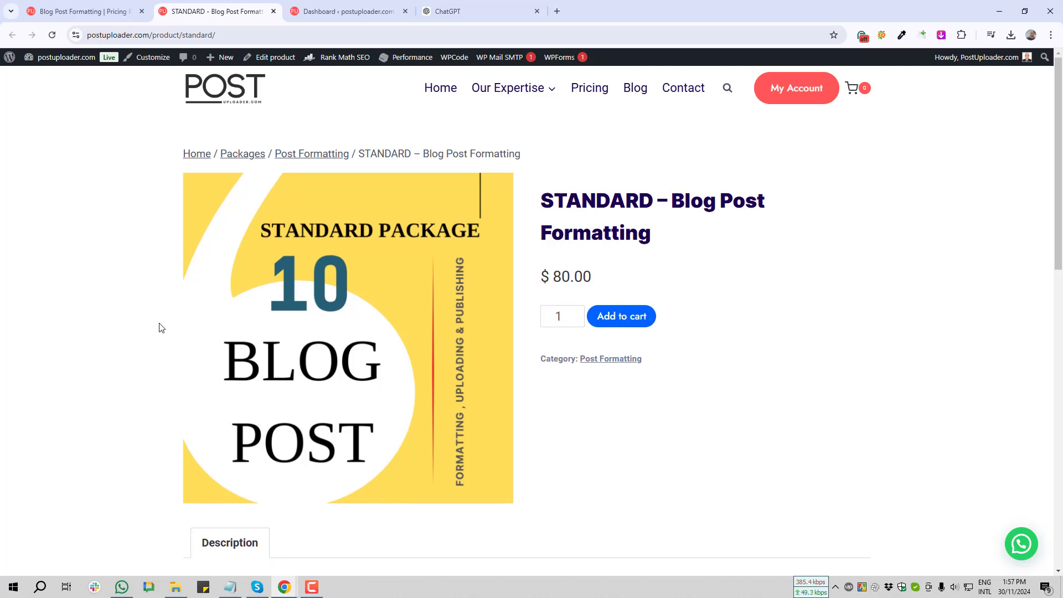
Add the $80.00 STANDARD package to the cart and proceed to checkout
{"action": "scroll", "coordinate": [159, 328], "scroll_direction": "down", "scroll_amount": 1}
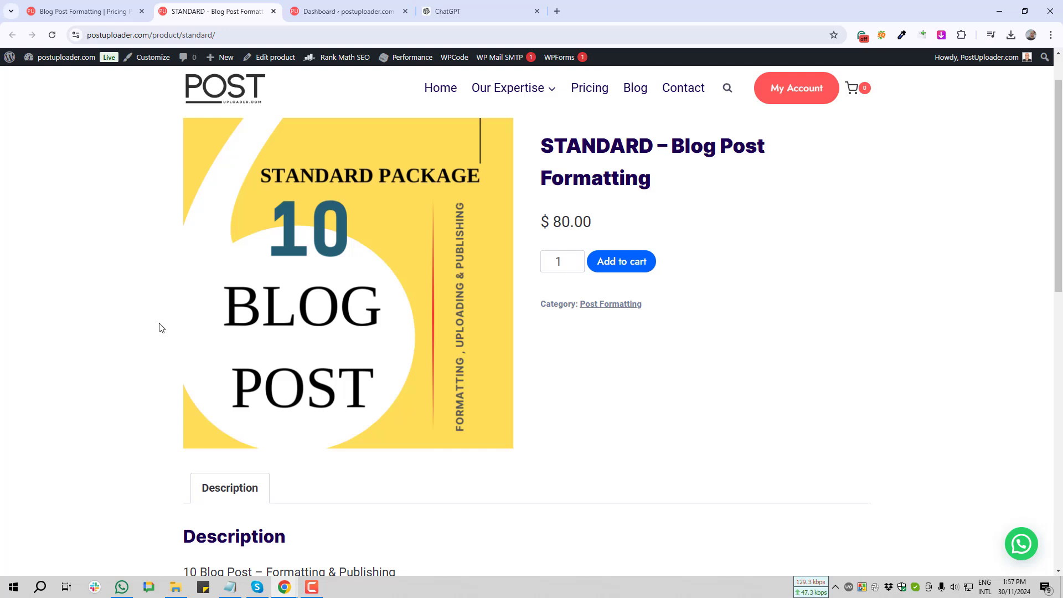
{"action": "scroll", "coordinate": [581, 257], "scroll_direction": "up", "scroll_amount": 1}
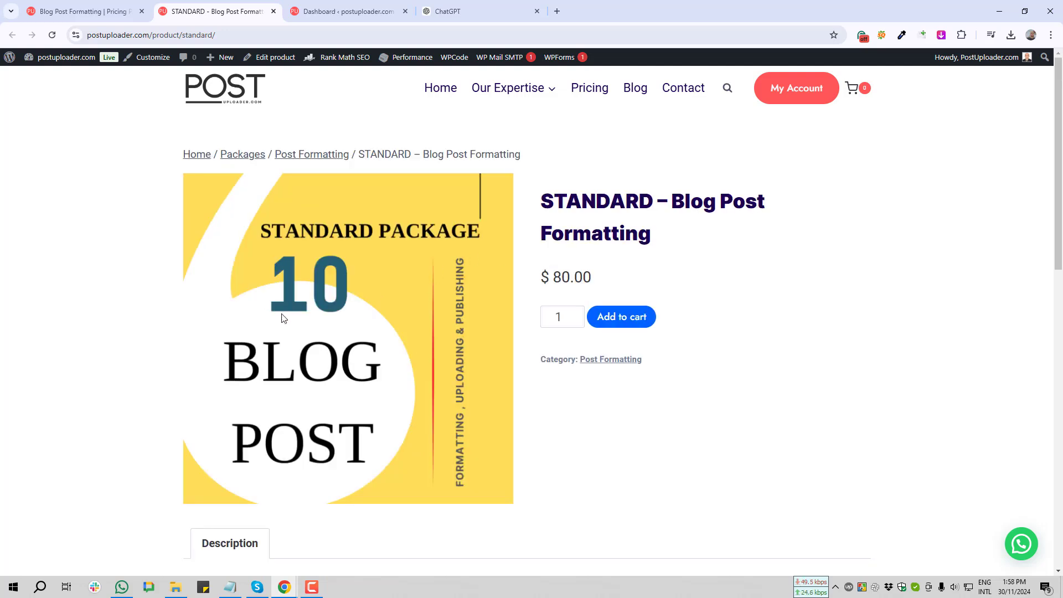
{"action": "left_click", "coordinate": [623, 321]}
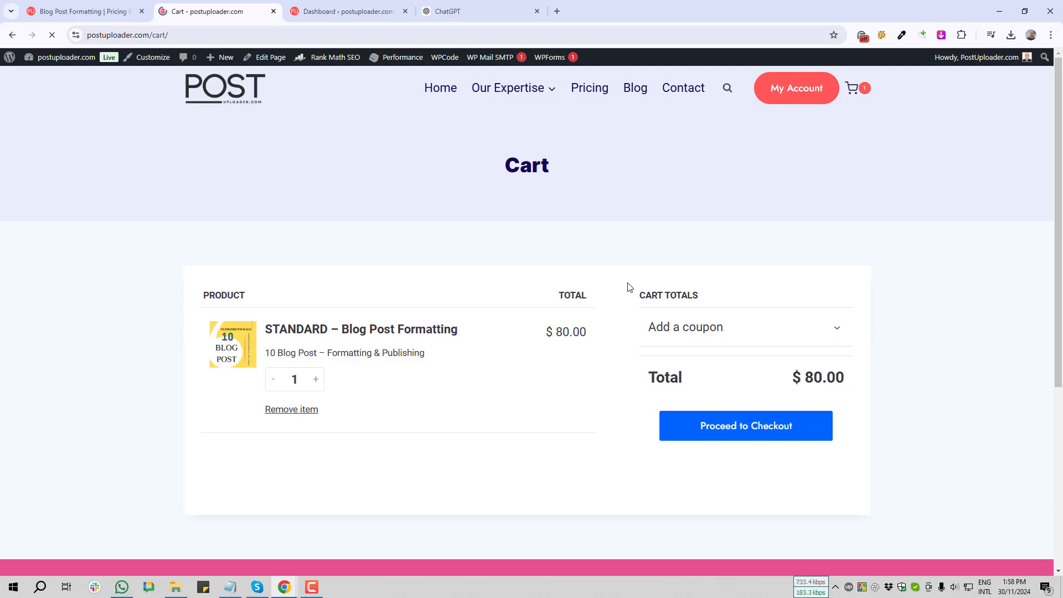
{"action": "scroll", "coordinate": [648, 304], "scroll_direction": "down", "scroll_amount": 2}
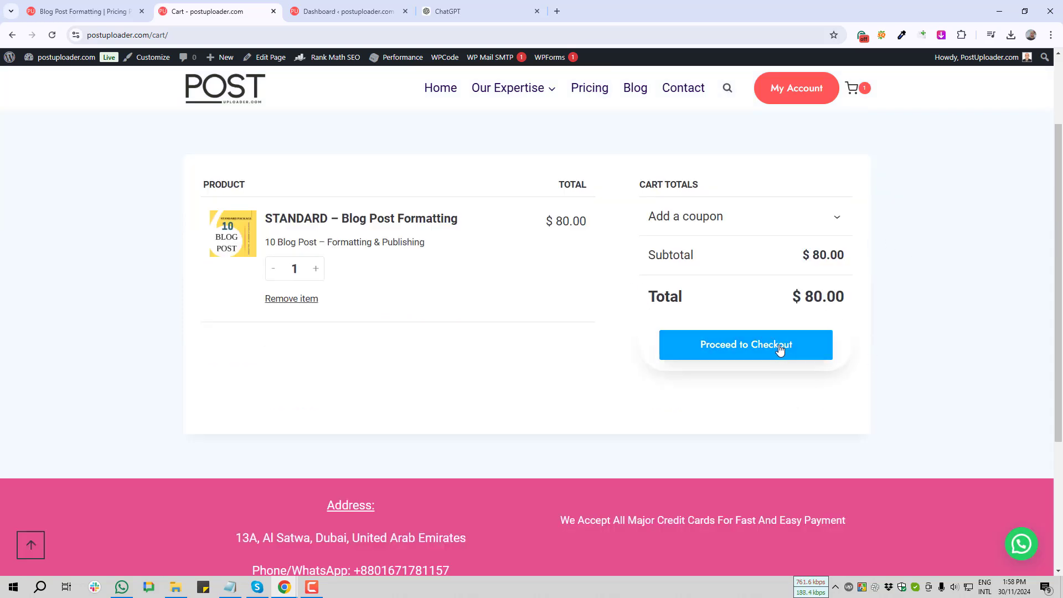
{"action": "left_click", "coordinate": [758, 352]}
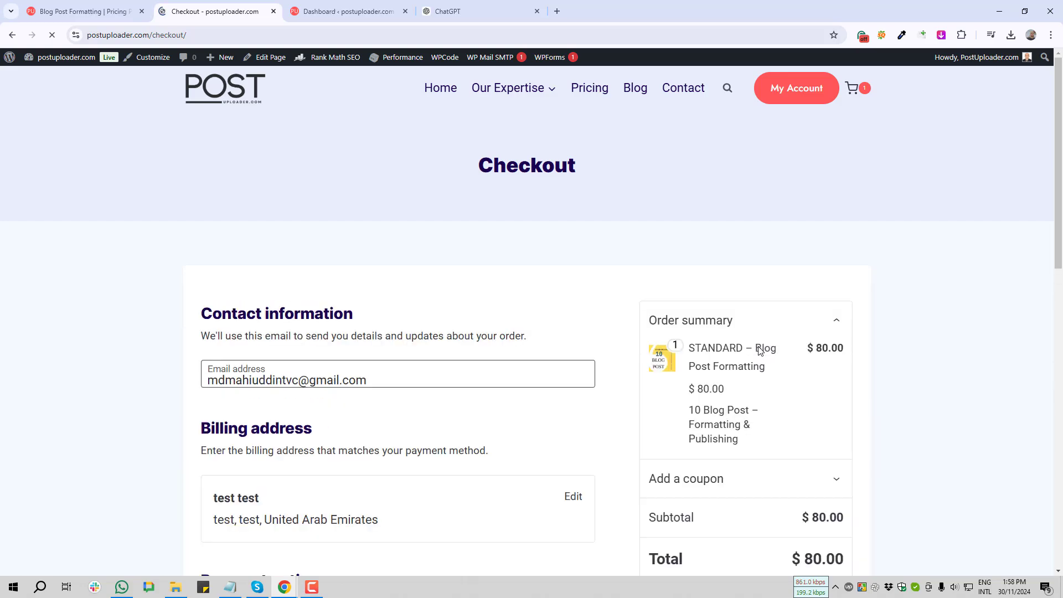
Screenshot the Add a coupon row, expand the code field, and bring the admin Dashboard forward
{"action": "scroll", "coordinate": [692, 355], "scroll_direction": "down", "scroll_amount": 4}
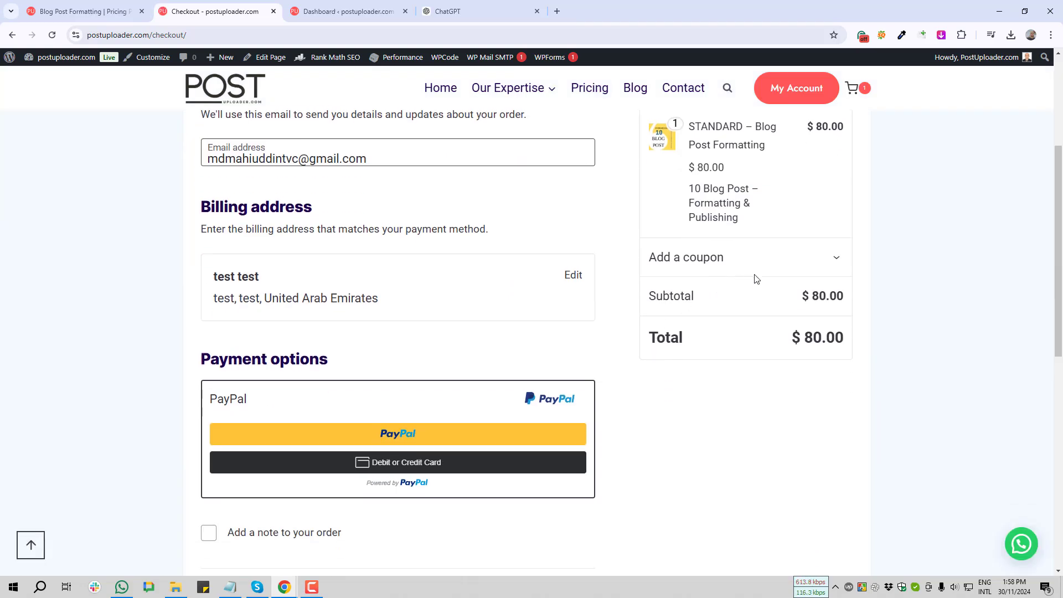
{"action": "key", "text": "Print"}
{"action": "left_click_drag", "start_coordinate": [624, 228], "coordinate": [884, 277]}
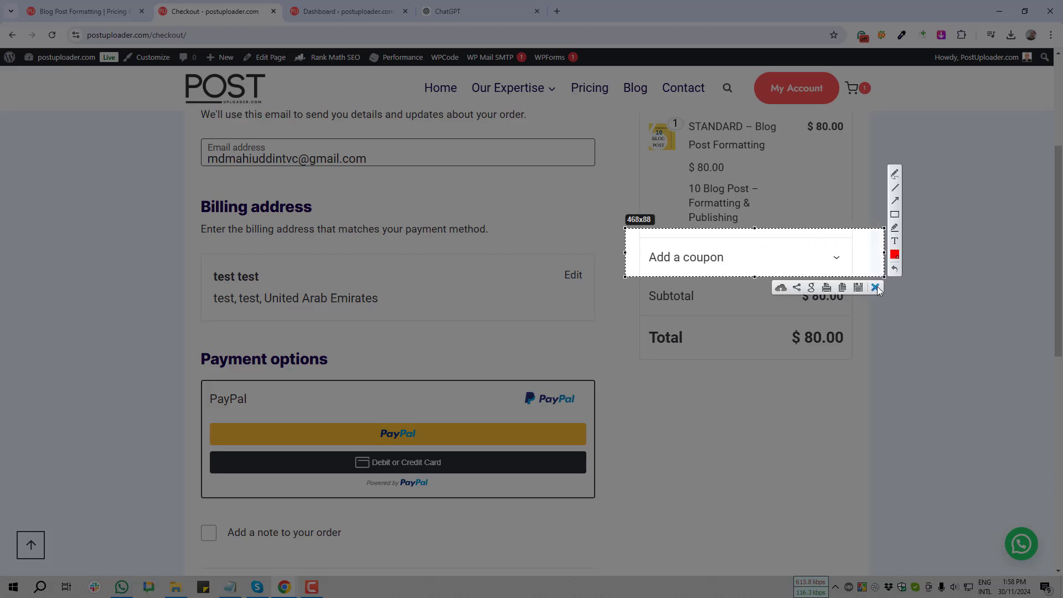
{"action": "left_click", "coordinate": [876, 287]}
{"action": "left_click", "coordinate": [836, 258]}
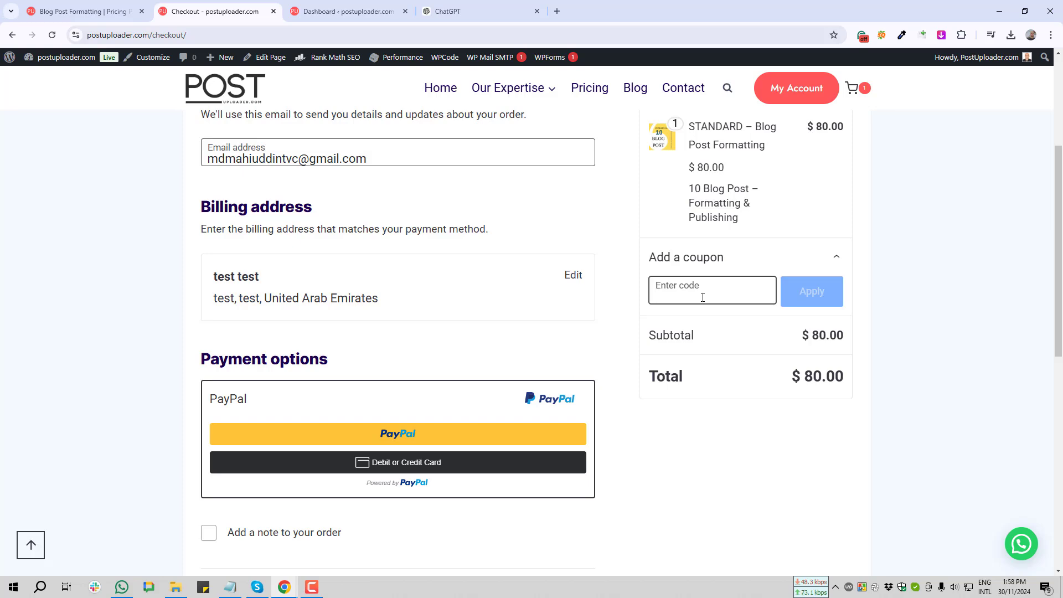
{"action": "left_click_drag", "start_coordinate": [343, 11], "coordinate": [219, 9]}
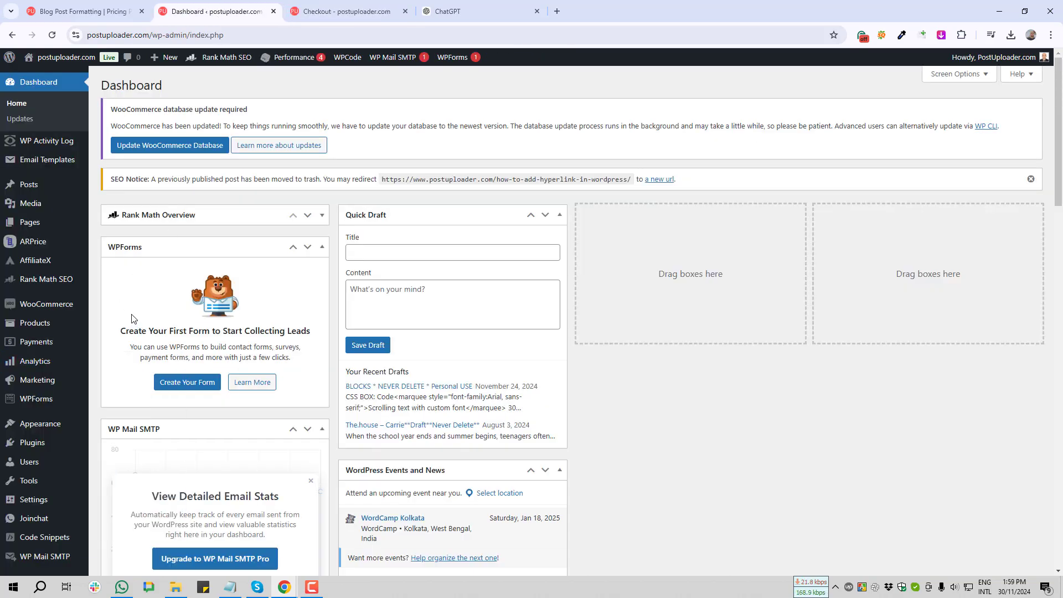
Capture the admin menu's WooCommerce section with a red arrow pointing at Marketing
{"action": "key", "text": "Print"}
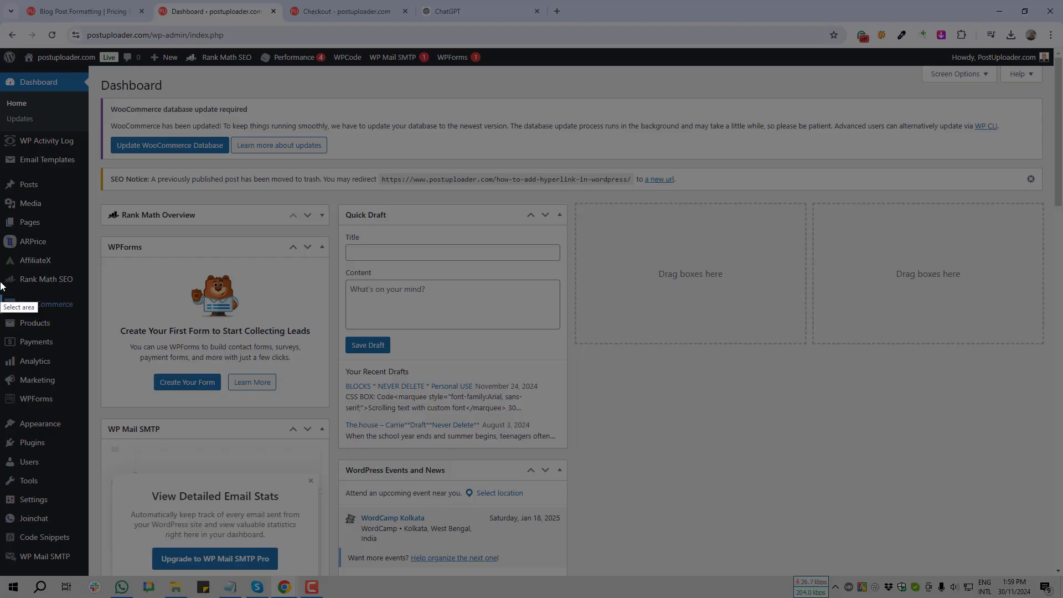
{"action": "left_click_drag", "start_coordinate": [0, 284], "coordinate": [125, 323]}
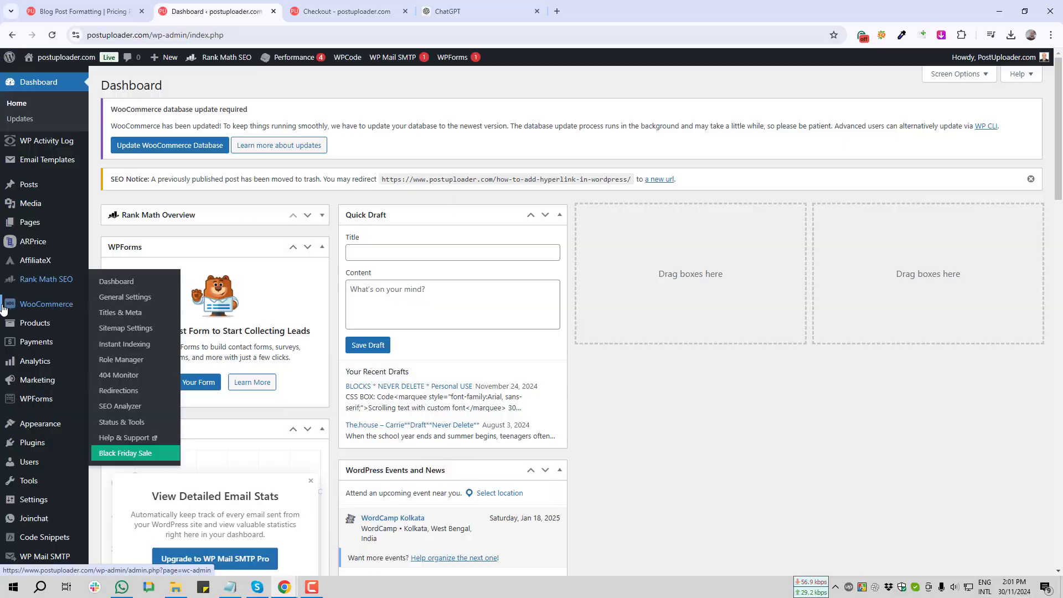
{"action": "key", "text": "Print"}
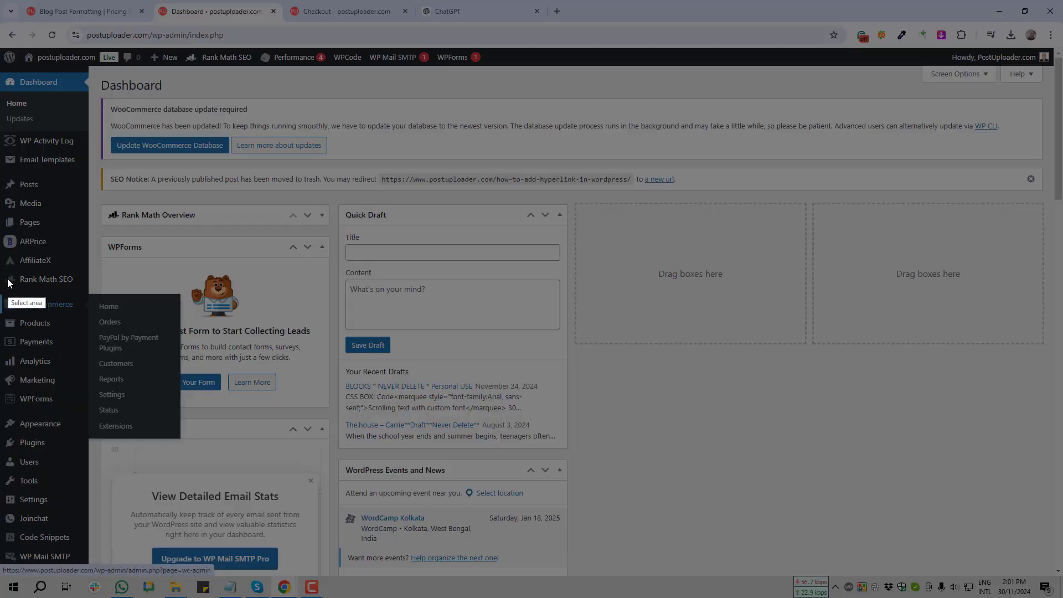
{"action": "left_click_drag", "start_coordinate": [1, 275], "coordinate": [86, 446]}
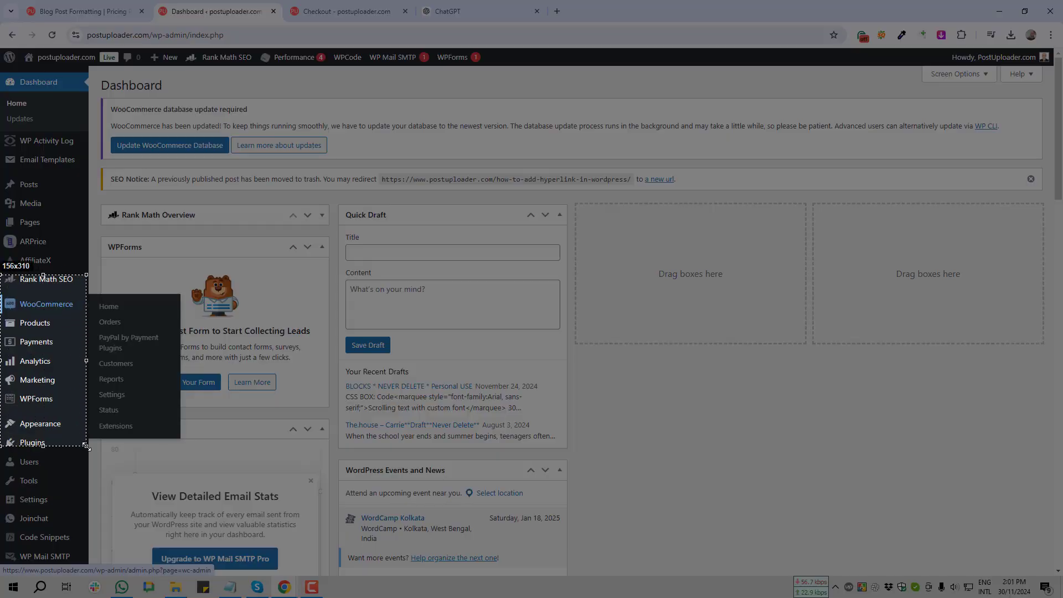
{"action": "left_click", "coordinate": [97, 367]}
{"action": "left_click_drag", "start_coordinate": [180, 269], "coordinate": [61, 381]}
{"action": "left_click", "coordinate": [101, 459]}
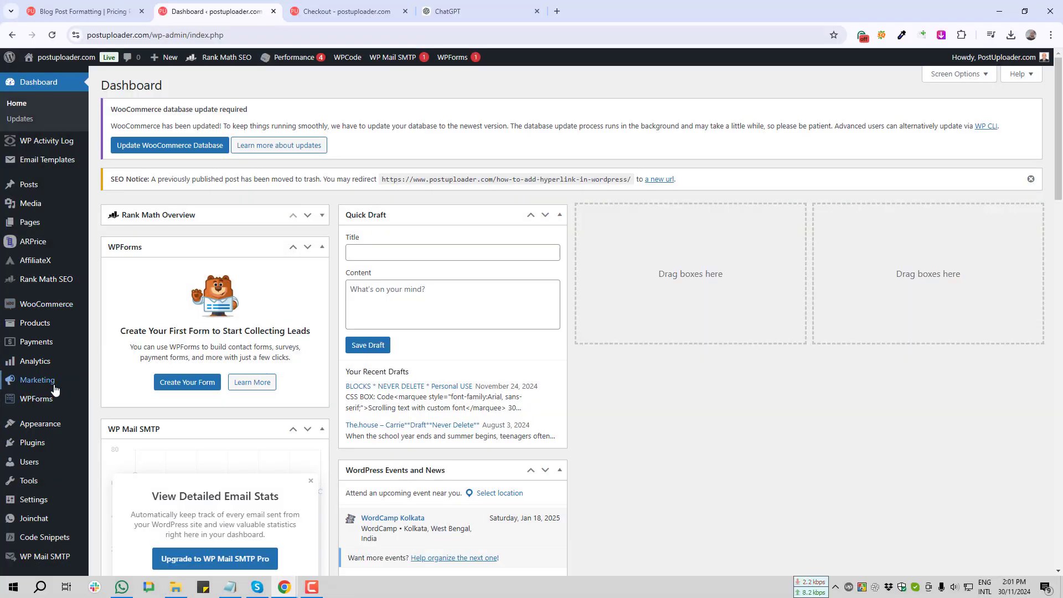
Capture the Marketing submenu with a red arrow at Coupons, then open the Coupons list
{"action": "mouse_move", "coordinate": [50, 384]}
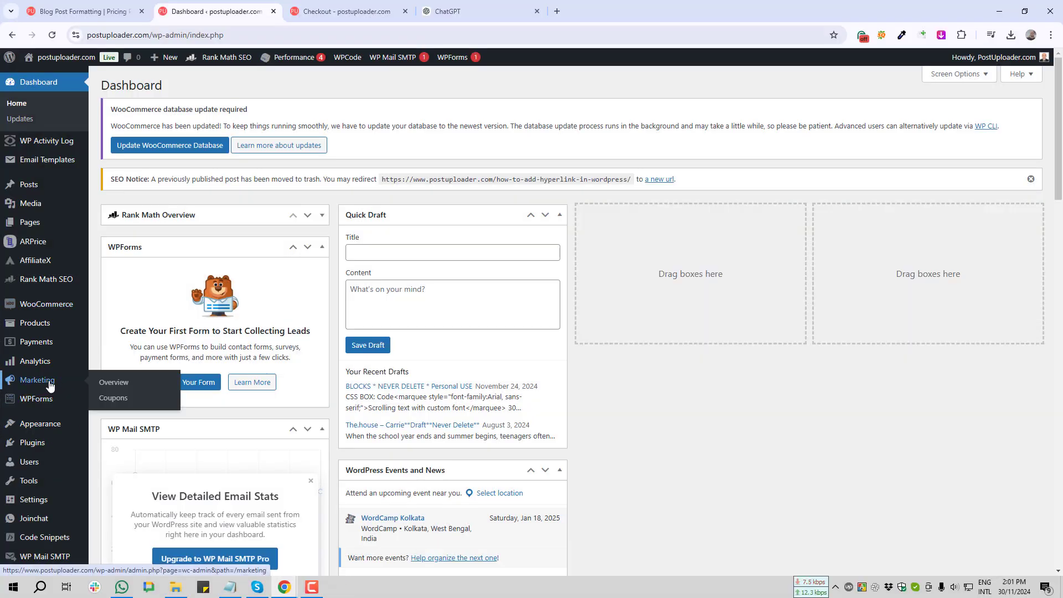
{"action": "key", "text": "Print"}
{"action": "left_click_drag", "start_coordinate": [0, 361], "coordinate": [273, 461]}
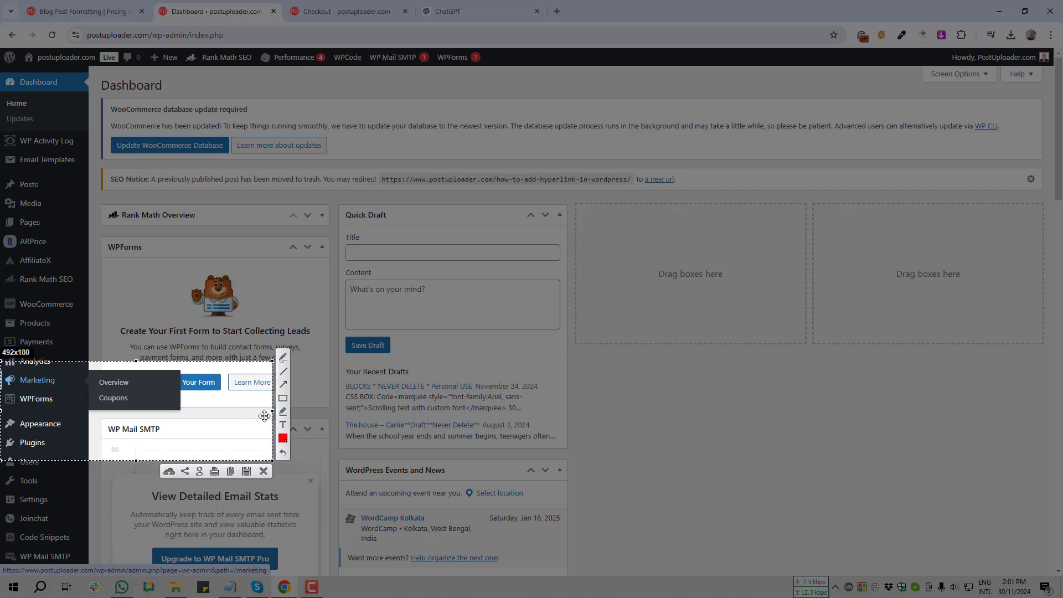
{"action": "left_click", "coordinate": [283, 385]}
{"action": "left_click_drag", "start_coordinate": [244, 271], "coordinate": [133, 397]}
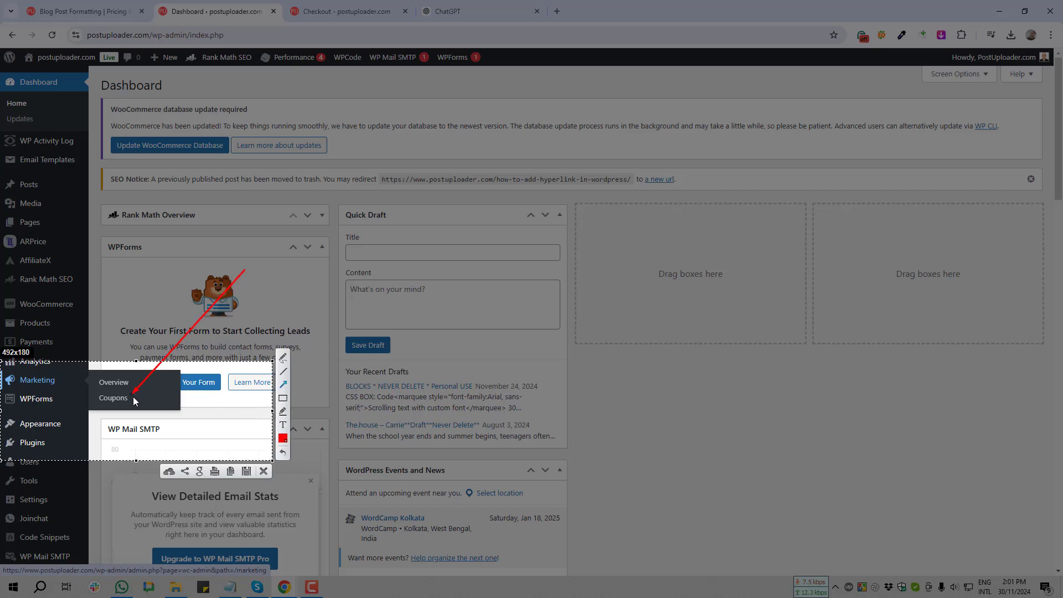
{"action": "left_click", "coordinate": [264, 470]}
{"action": "mouse_move", "coordinate": [38, 387]}
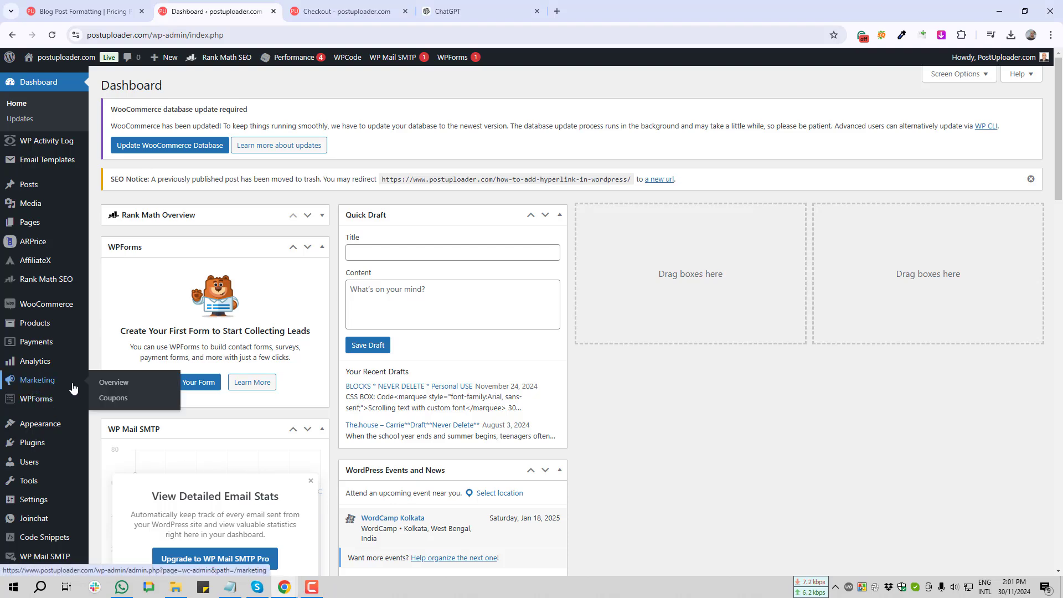
{"action": "left_click", "coordinate": [112, 399]}
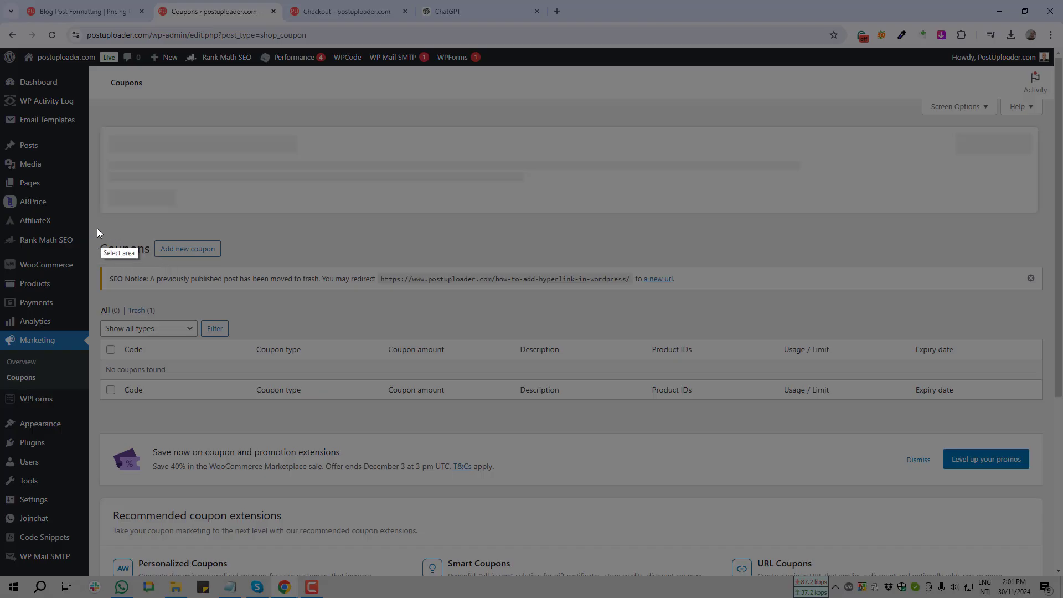
Annotate a screenshot of the Coupons heading with a red arrow toward adding a coupon
{"action": "left_click_drag", "start_coordinate": [92, 228], "coordinate": [274, 271]}
{"action": "left_click", "coordinate": [284, 221]}
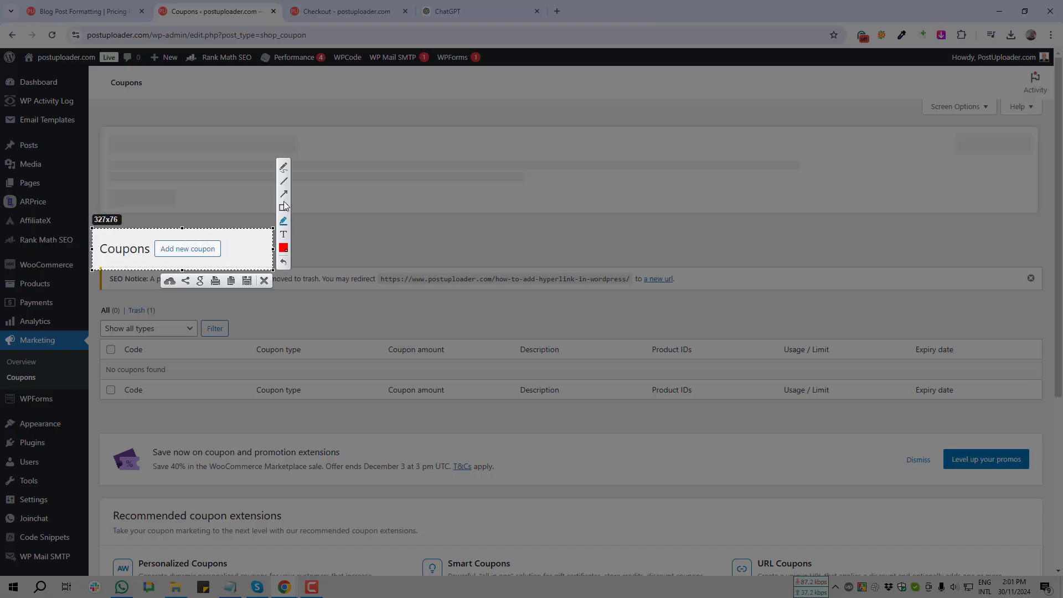
{"action": "mouse_move", "coordinate": [177, 156]}
{"action": "left_mouse_down"}
{"action": "mouse_move", "coordinate": [142, 264]}
{"action": "mouse_move", "coordinate": [140, 252]}
{"action": "mouse_move", "coordinate": [196, 248]}
{"action": "left_mouse_up"}
{"action": "left_click", "coordinate": [264, 282]}
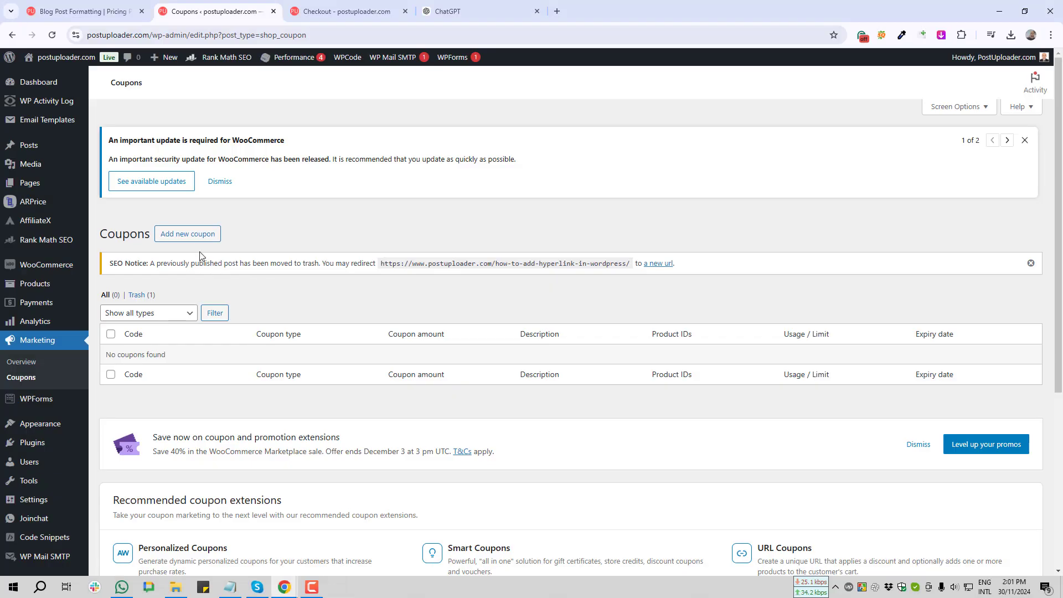
Start a new coupon and capture its field labels with a red arrow
{"action": "left_click", "coordinate": [196, 235]}
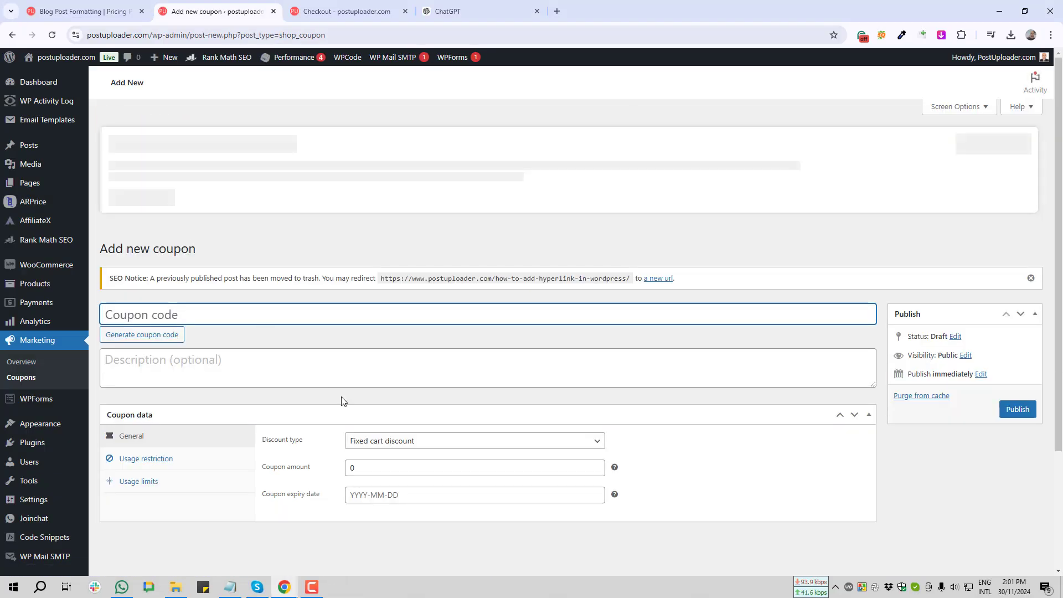
{"action": "key", "text": "Print"}
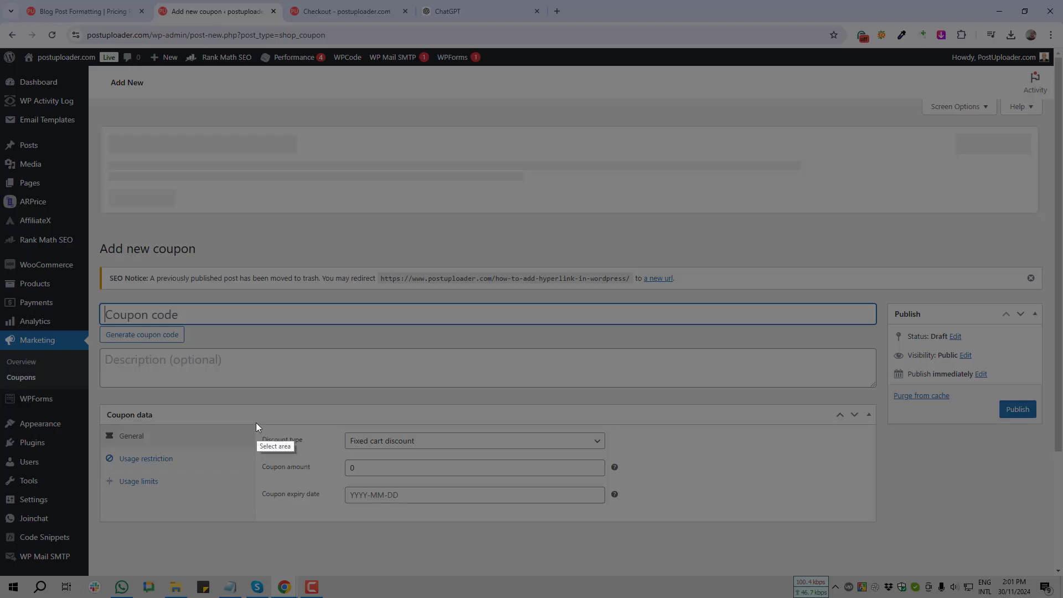
{"action": "left_click_drag", "start_coordinate": [255, 417], "coordinate": [336, 523]}
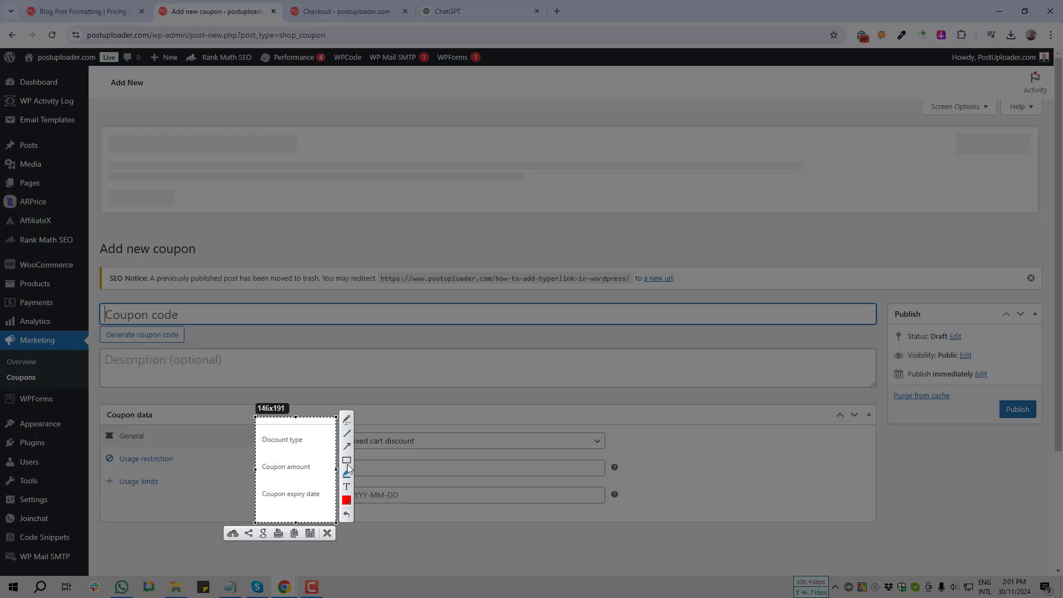
{"action": "left_click_drag", "start_coordinate": [236, 340], "coordinate": [289, 454]}
Make the coupon a Percentage discount with a coupon amount of 5
{"action": "left_click", "coordinate": [330, 534]}
{"action": "left_click", "coordinate": [414, 429]}
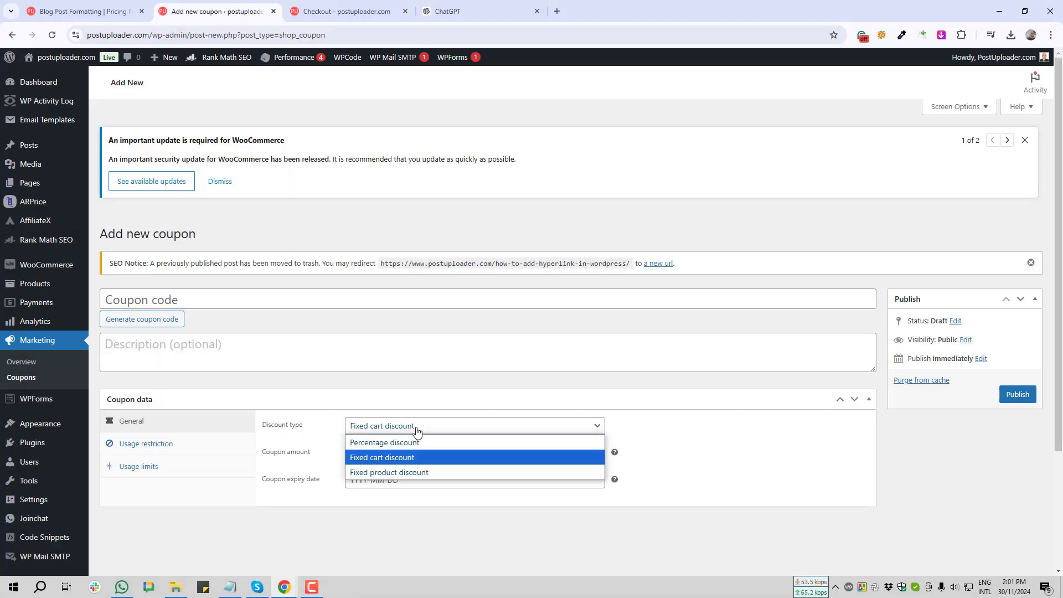
{"action": "left_click", "coordinate": [419, 446]}
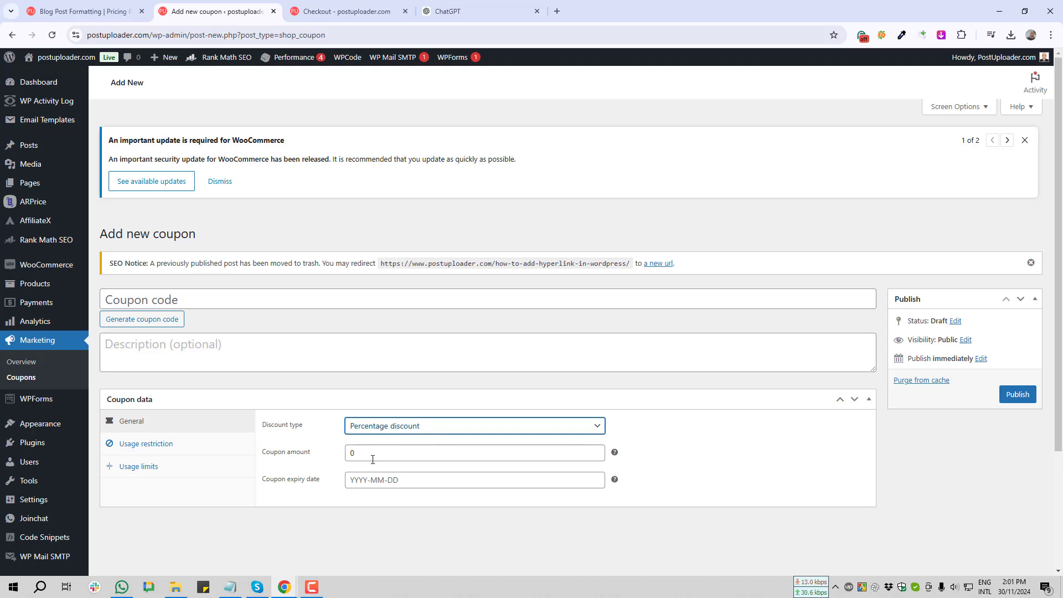
{"action": "key", "text": "Tab"}
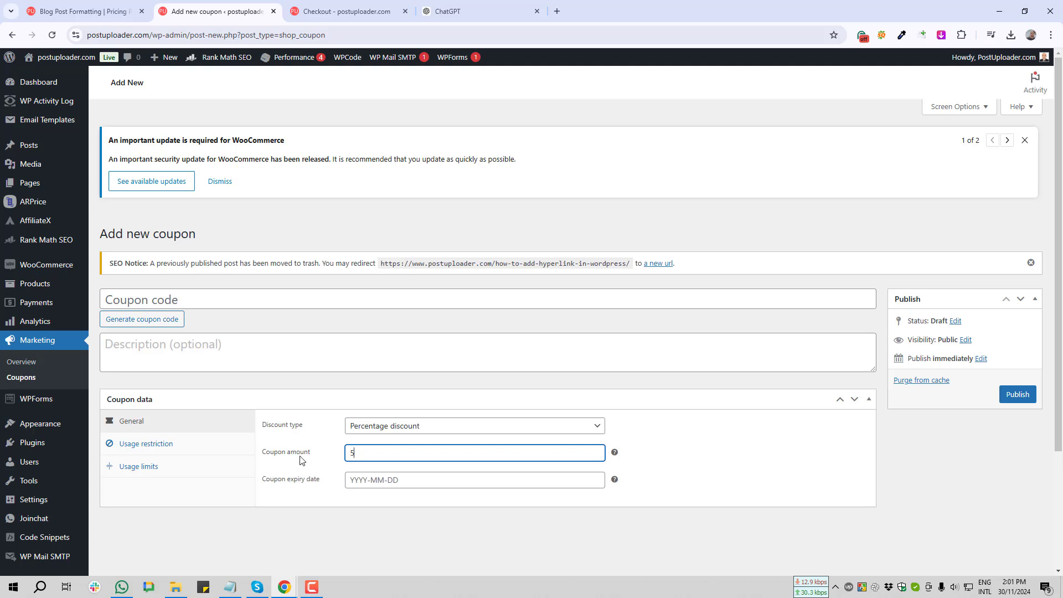
{"action": "left_click", "coordinate": [293, 470]}
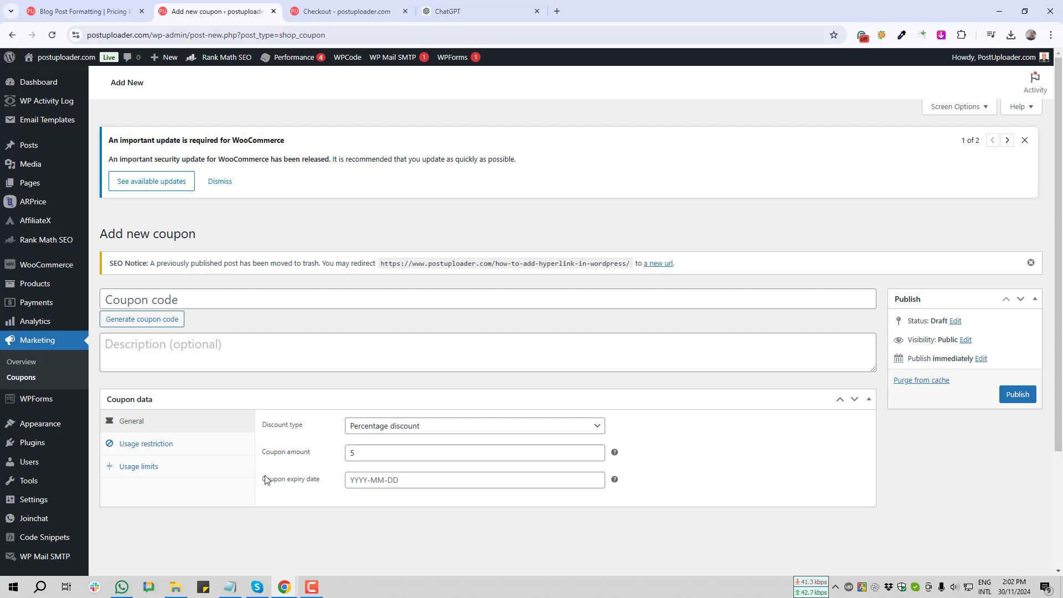
Set the coupon expiry date to 31 December 2024 and screenshot the coupon code area
{"action": "key", "text": "Print"}
{"action": "left_click_drag", "start_coordinate": [255, 470], "coordinate": [339, 493]}
{"action": "left_click", "coordinate": [330, 503]}
{"action": "left_click", "coordinate": [362, 480]}
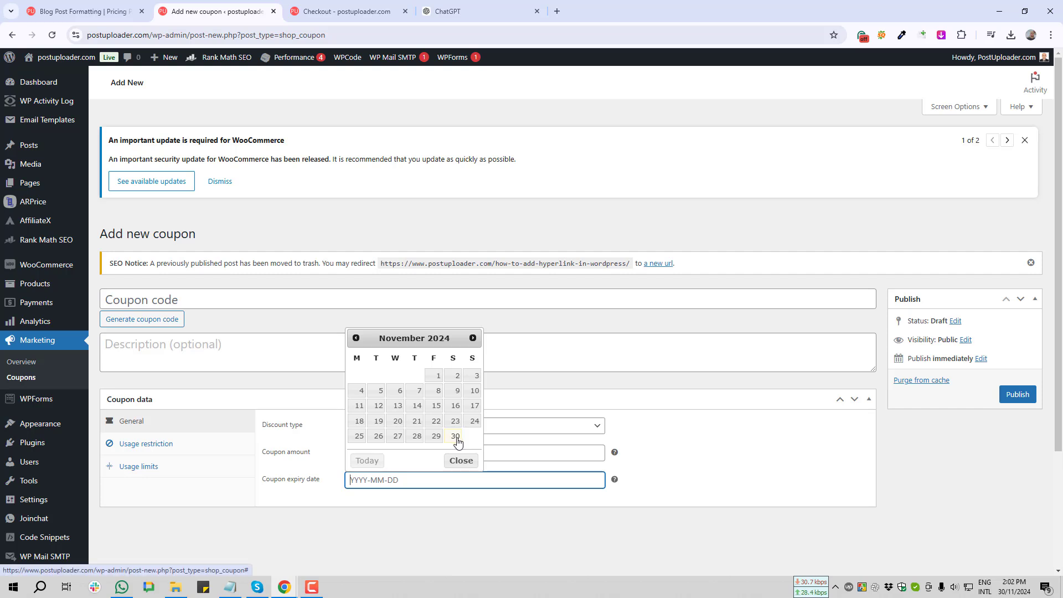
{"action": "left_click", "coordinate": [473, 339]}
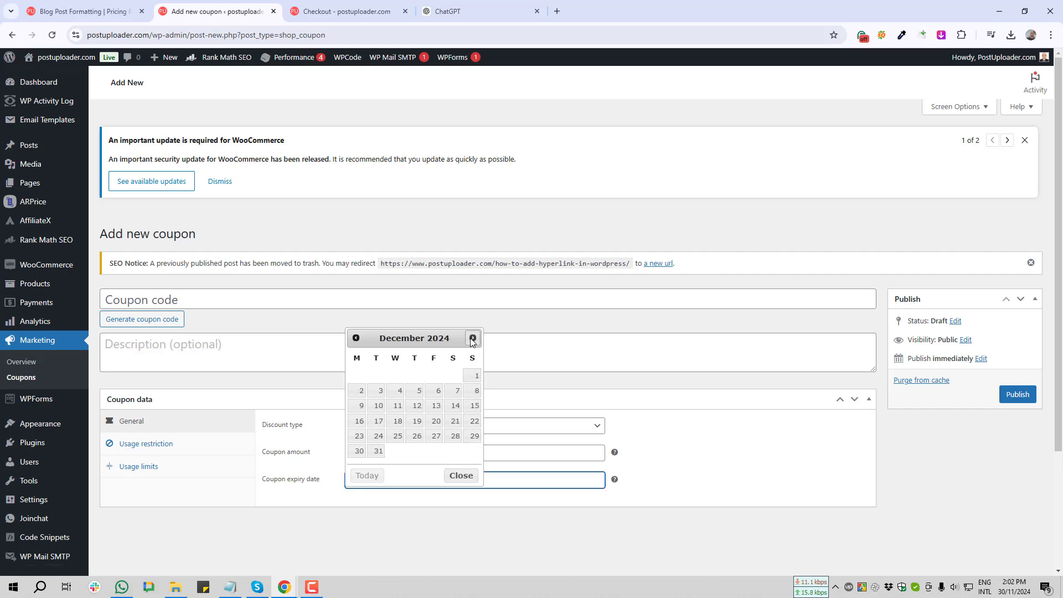
{"action": "left_click", "coordinate": [379, 452]}
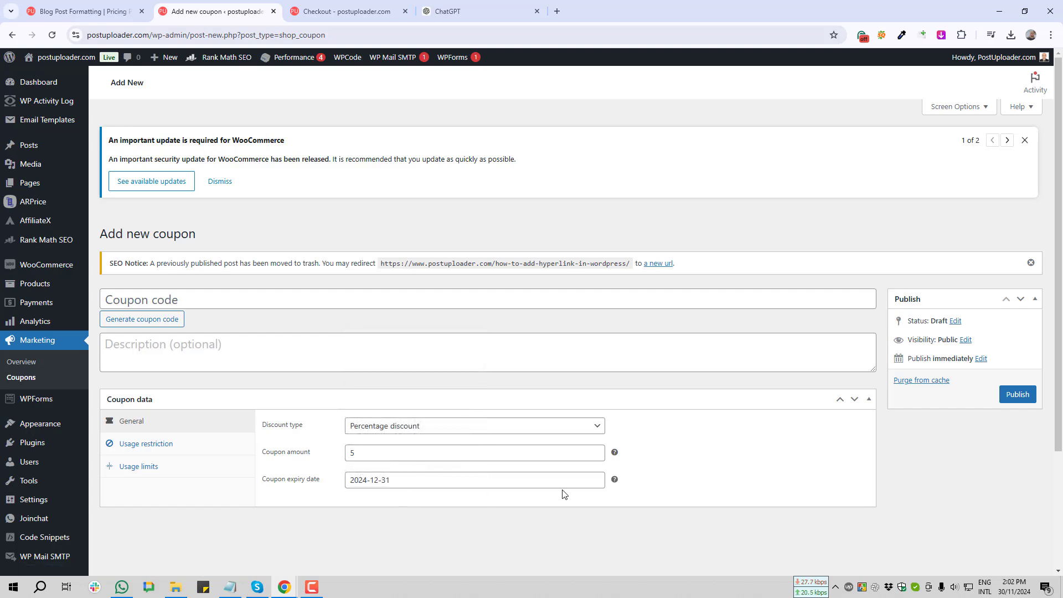
{"action": "left_click", "coordinate": [173, 300]}
{"action": "key", "text": "Print"}
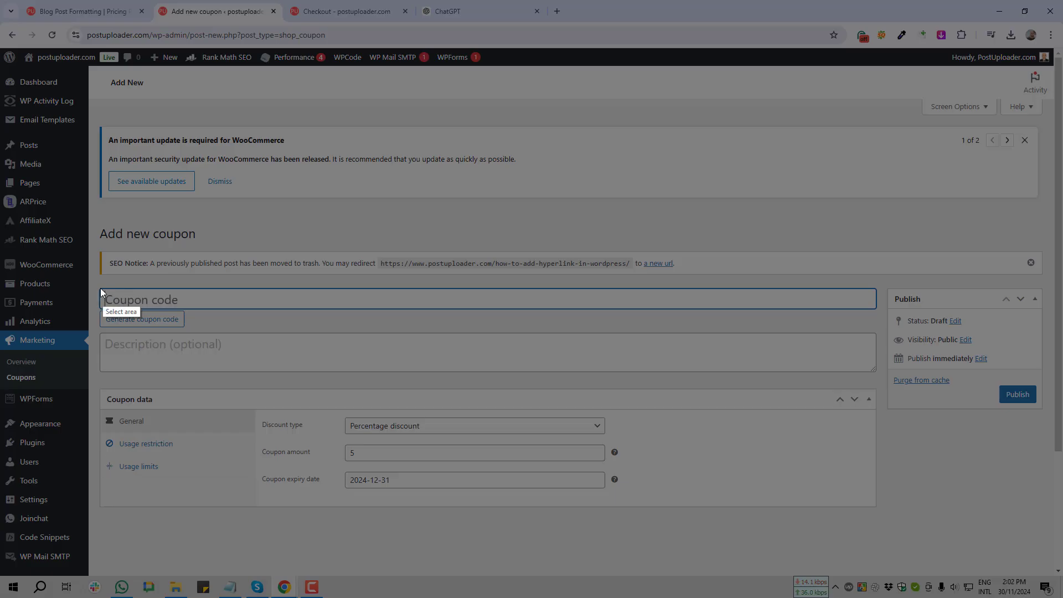
{"action": "left_click_drag", "start_coordinate": [95, 282], "coordinate": [266, 345]}
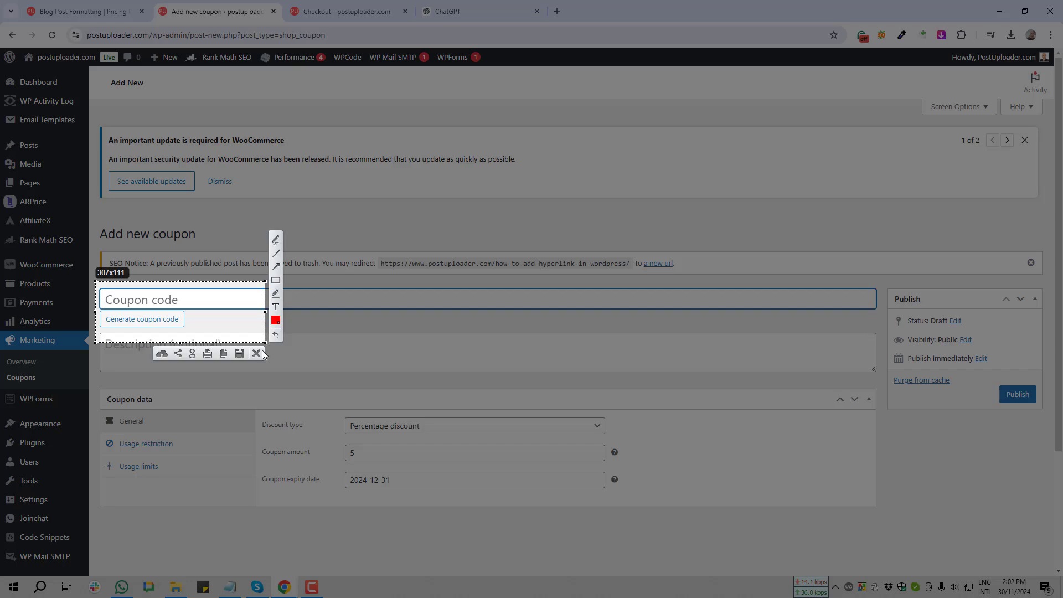
Generate a random coupon code, then replace it with the custom code 5Off
{"action": "left_click", "coordinate": [259, 351]}
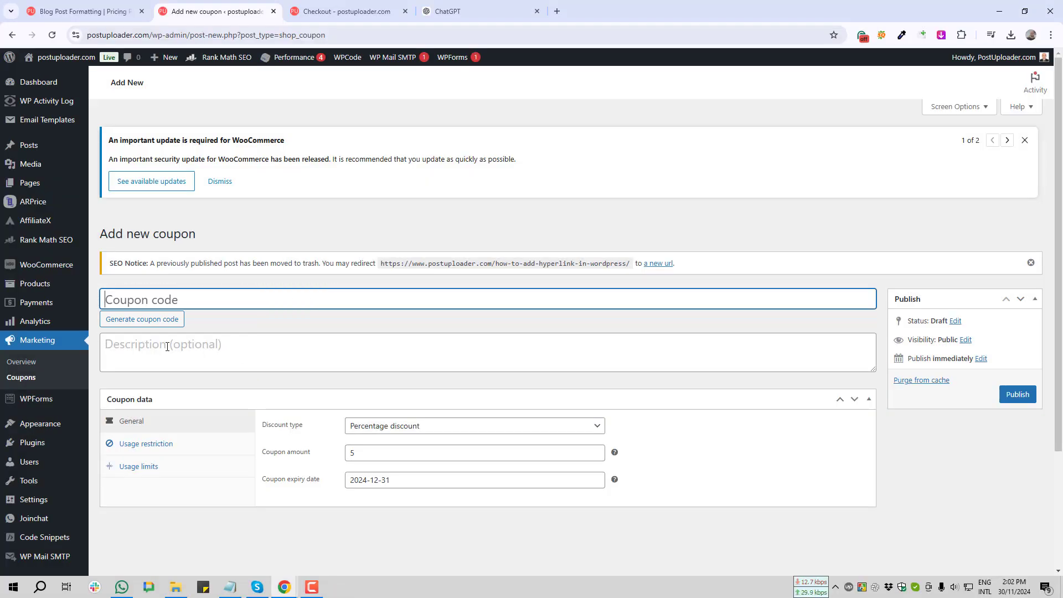
{"action": "key", "text": "Print"}
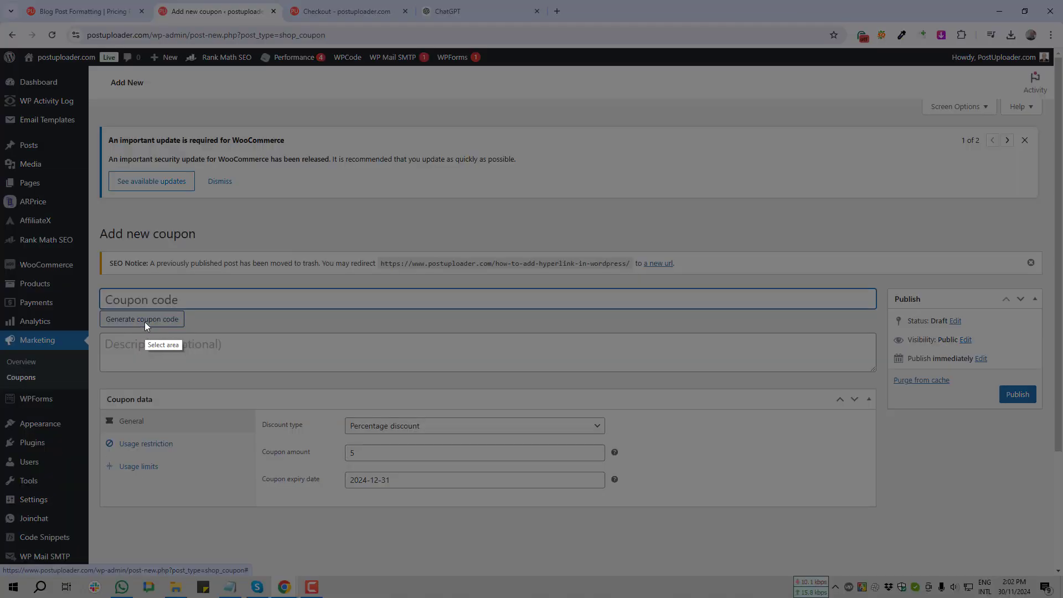
{"action": "left_click_drag", "start_coordinate": [99, 306], "coordinate": [230, 345]}
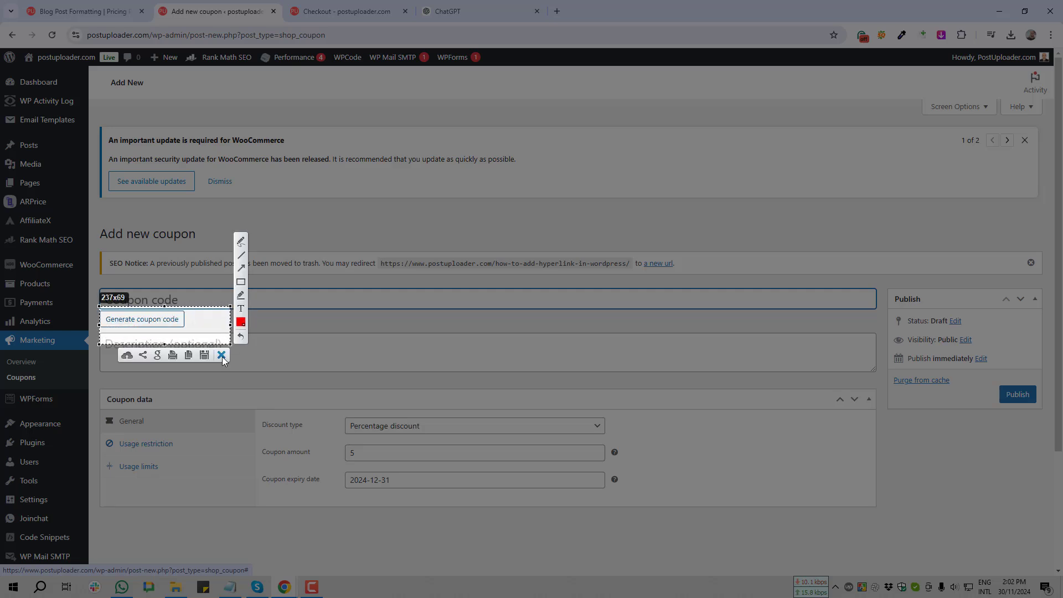
{"action": "left_click", "coordinate": [221, 356]}
{"action": "left_click", "coordinate": [157, 327]}
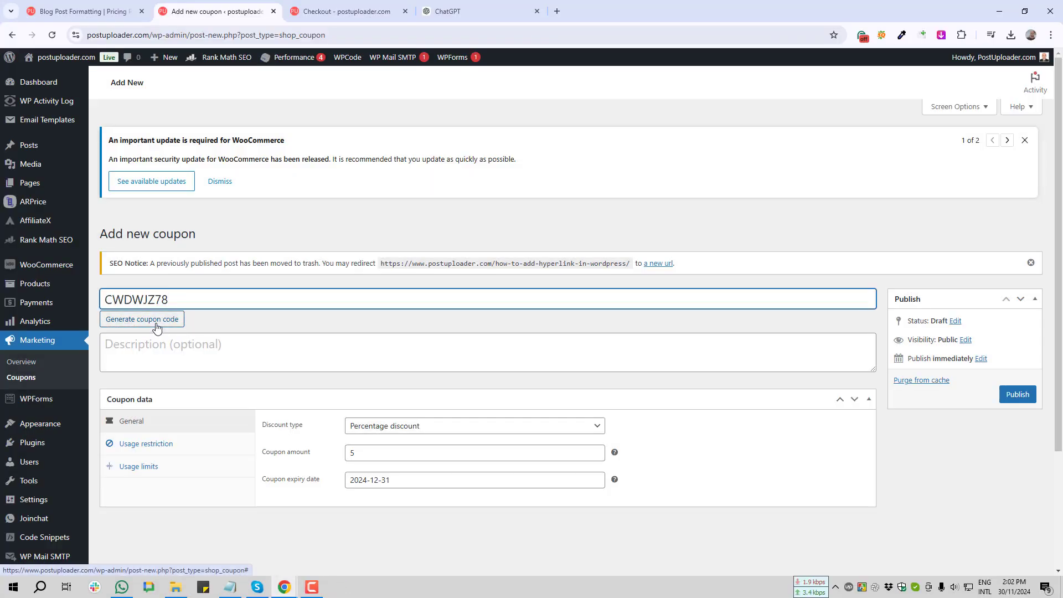
{"action": "double_click", "coordinate": [141, 297]}
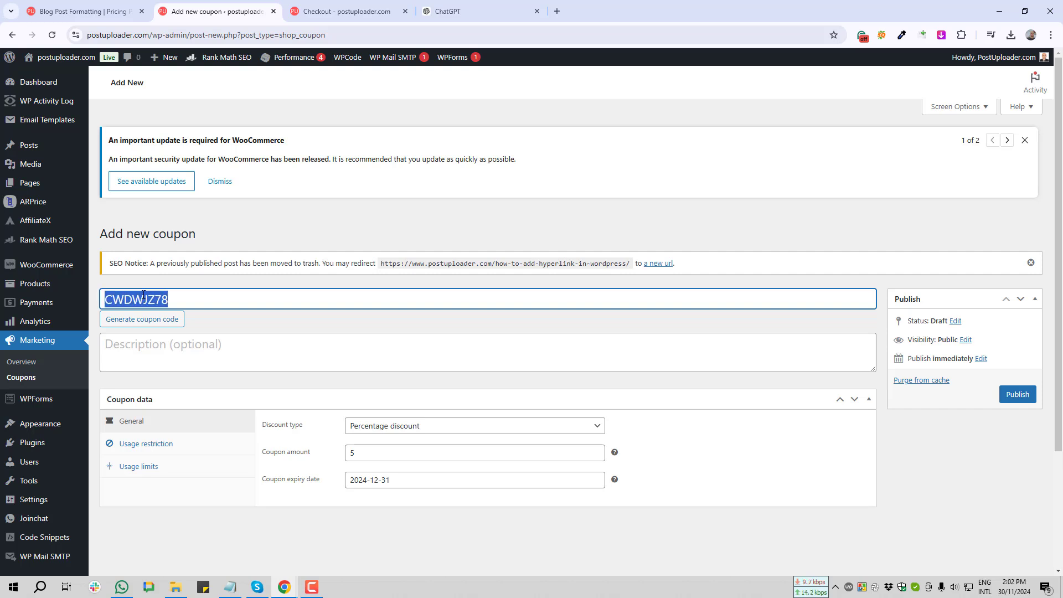
{"action": "key", "text": "BackSpace"}
{"action": "type", "text": "5O"}
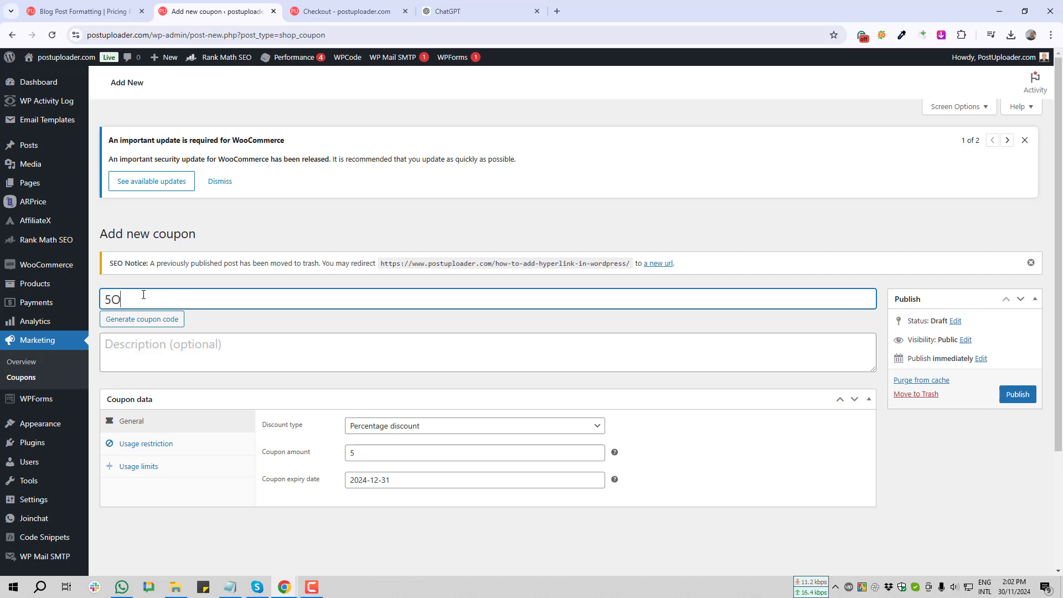
{"action": "type", "text": "ff"}
Regenerate the code as MMZYGX2E, copy it, and publish the coupon
{"action": "left_click", "coordinate": [128, 321]}
{"action": "double_click", "coordinate": [128, 294]}
{"action": "key", "text": "ctrl+c"}
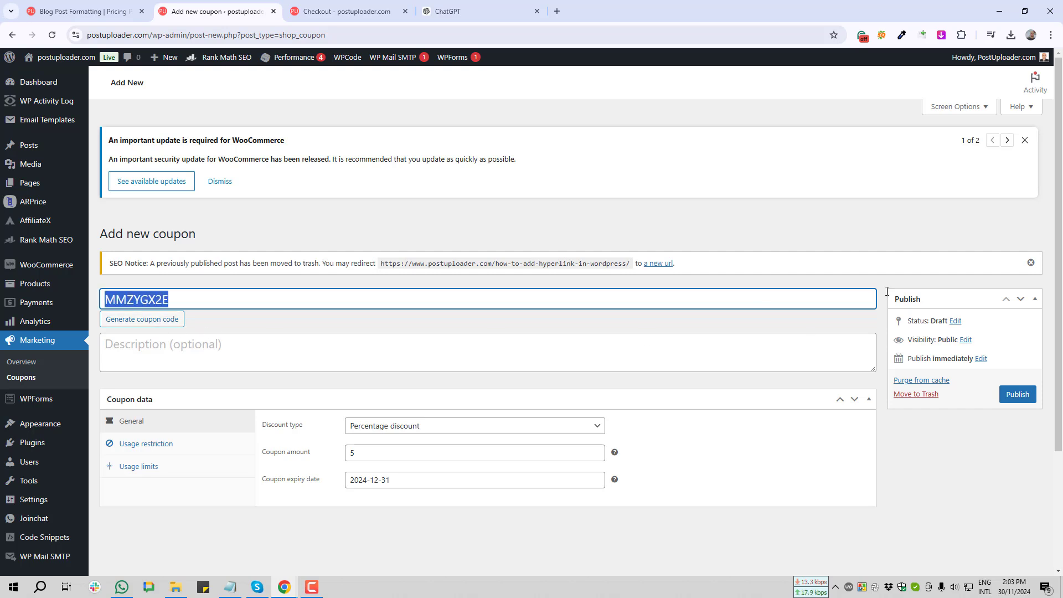
{"action": "left_click", "coordinate": [1024, 396]}
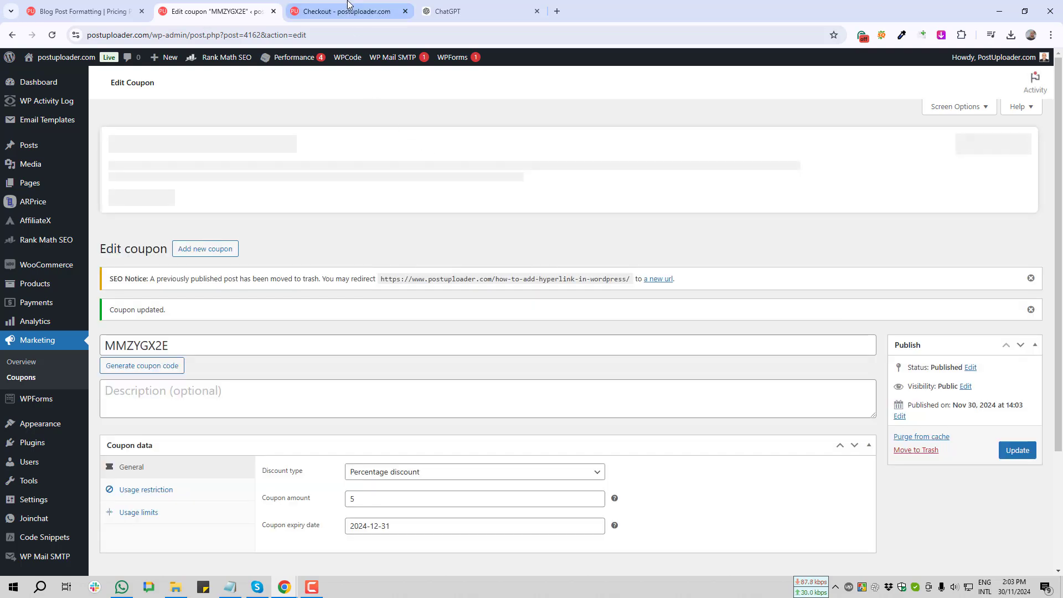
Reload the checkout page and take screenshots of its Add a coupon row
{"action": "left_click", "coordinate": [348, 8]}
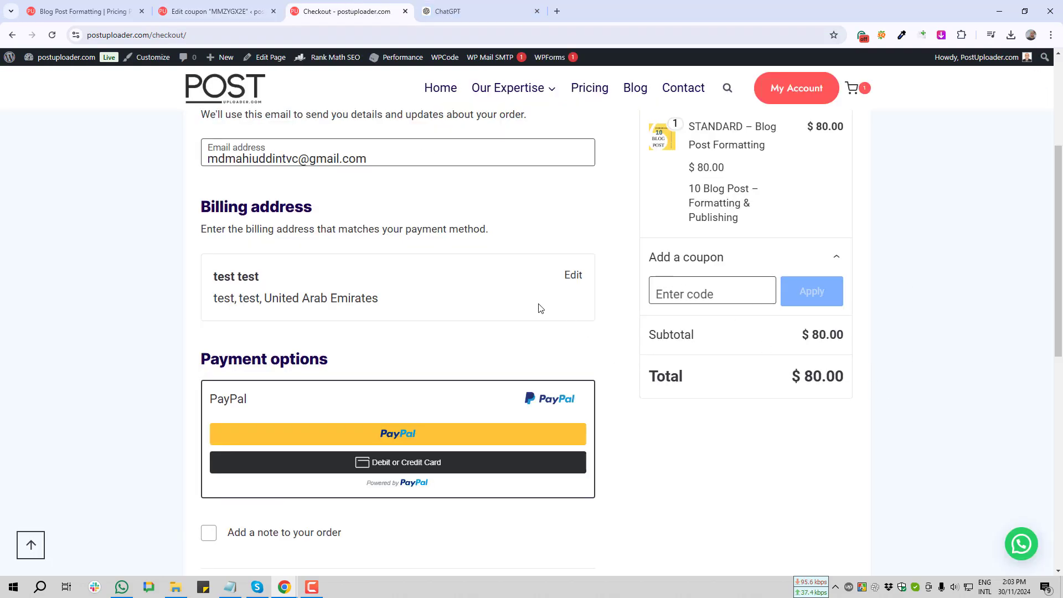
{"action": "key", "text": "F5"}
{"action": "key", "text": "Print"}
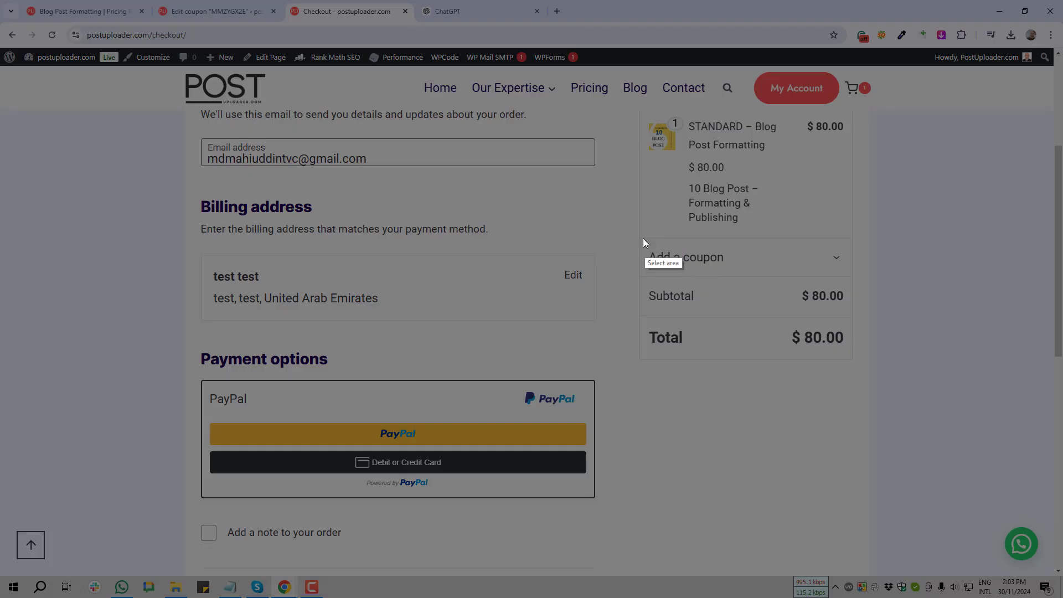
{"action": "left_click_drag", "start_coordinate": [633, 232], "coordinate": [918, 284]}
{"action": "left_click", "coordinate": [908, 297]}
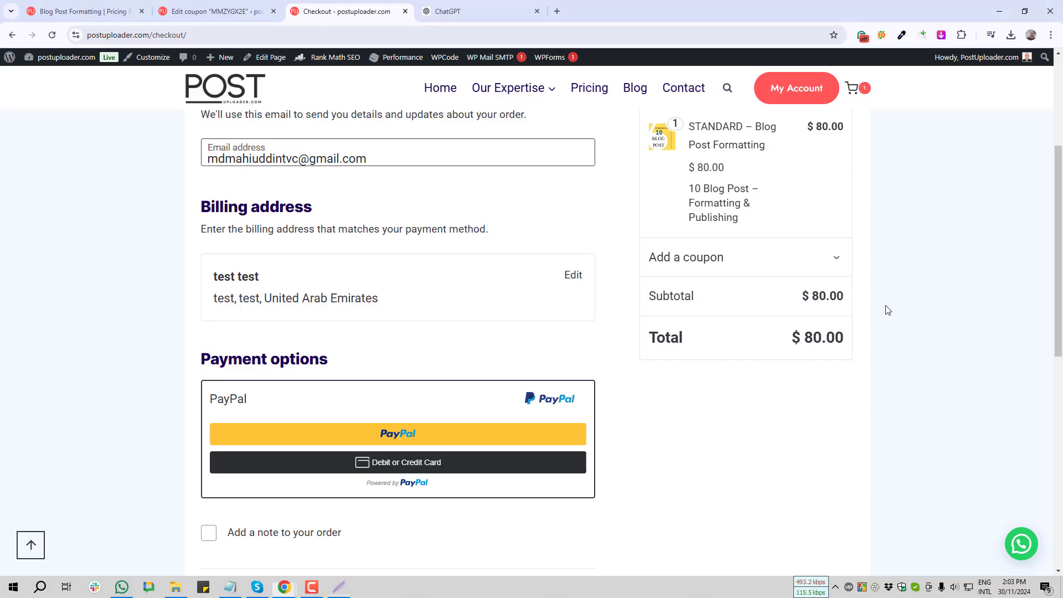
{"action": "key", "text": "Print"}
{"action": "left_click_drag", "start_coordinate": [783, 279], "coordinate": [864, 320]}
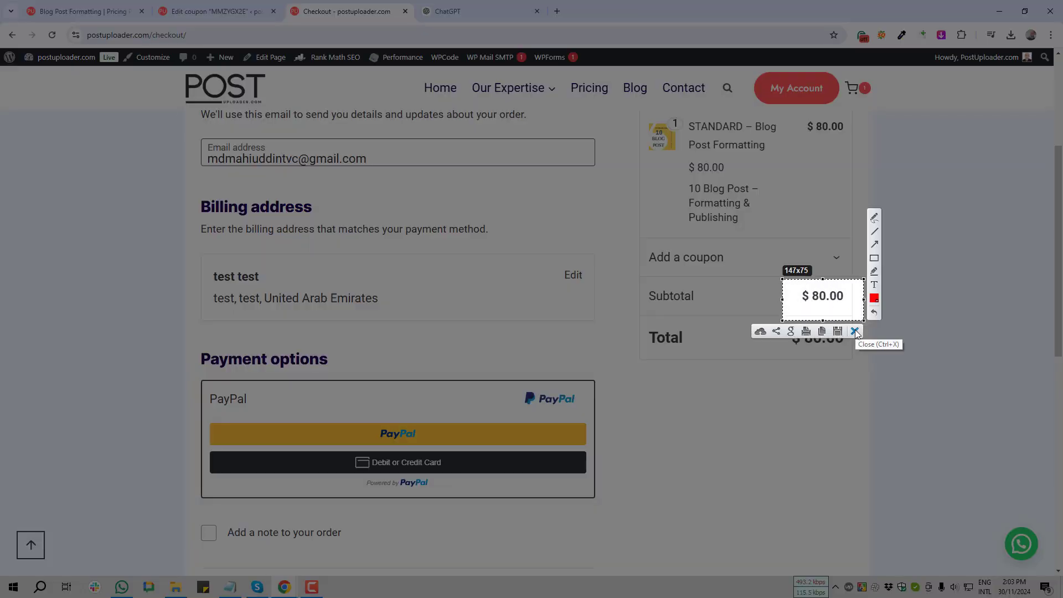
{"action": "left_click", "coordinate": [872, 319]}
Paste MMZYGX2E into the coupon field and apply it, then screenshot the $4.00 discount
{"action": "left_click", "coordinate": [836, 261]}
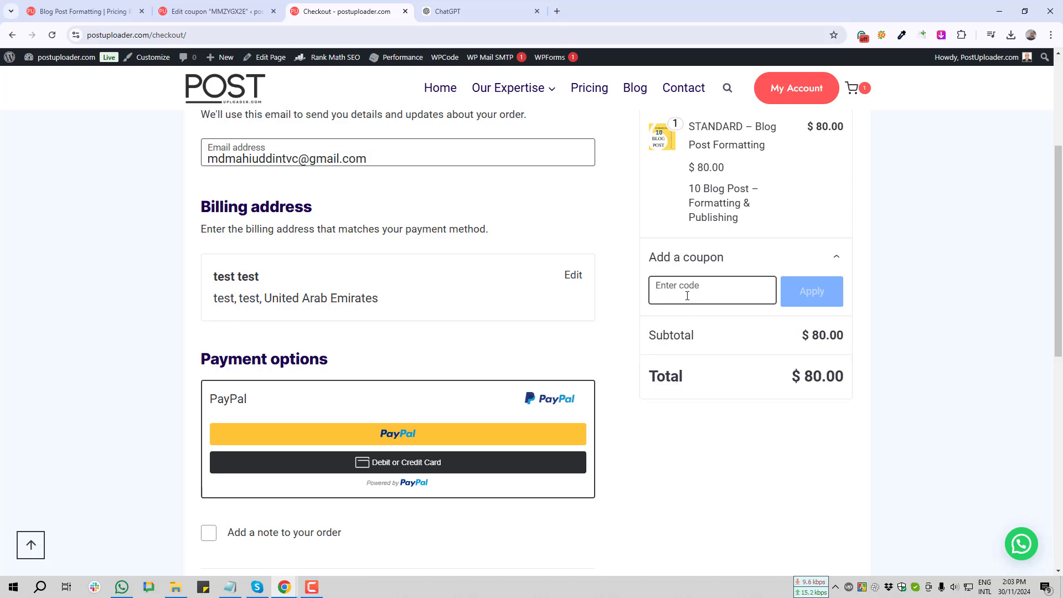
{"action": "key", "text": "ctrl+v"}
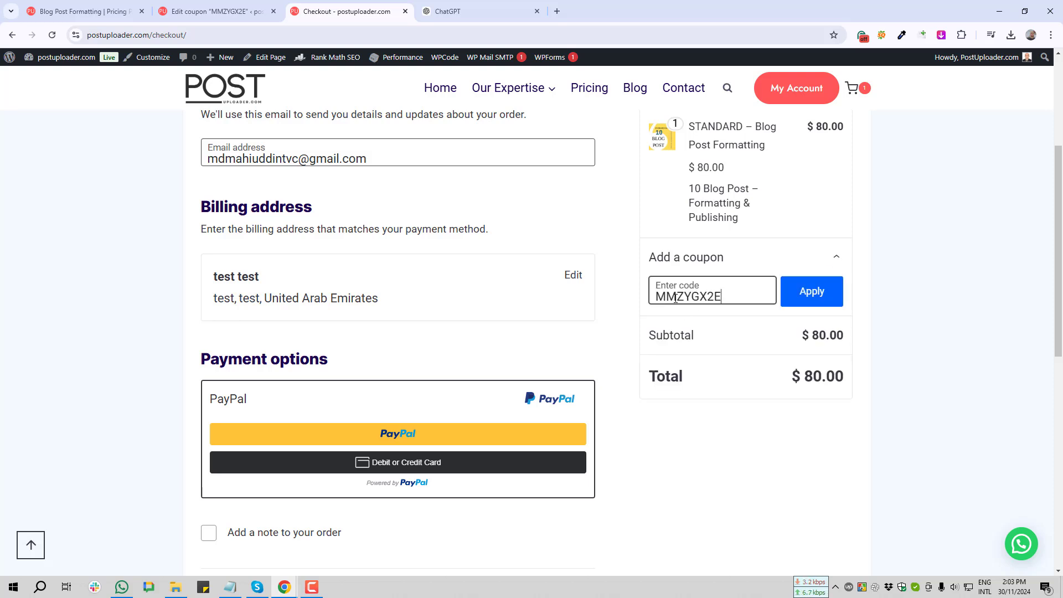
{"action": "left_click", "coordinate": [816, 297]}
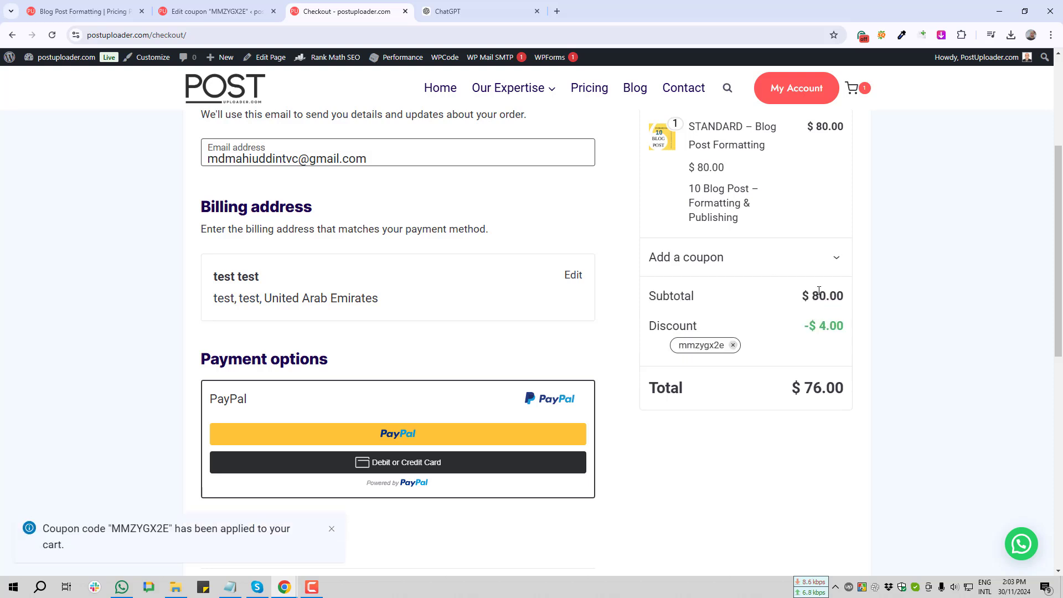
{"action": "key", "text": "Print"}
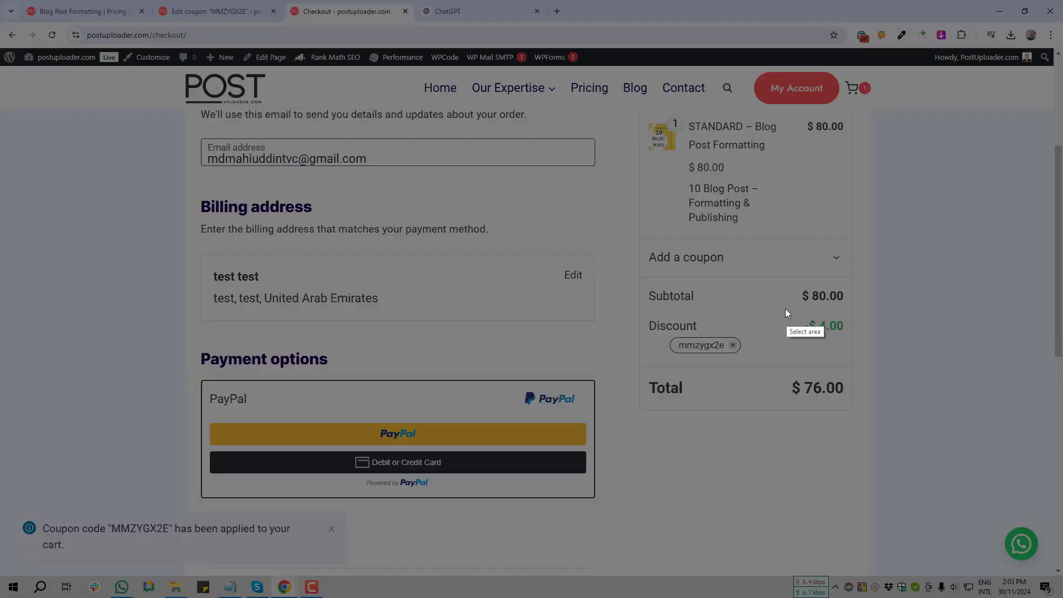
{"action": "left_click_drag", "start_coordinate": [786, 309], "coordinate": [867, 342]}
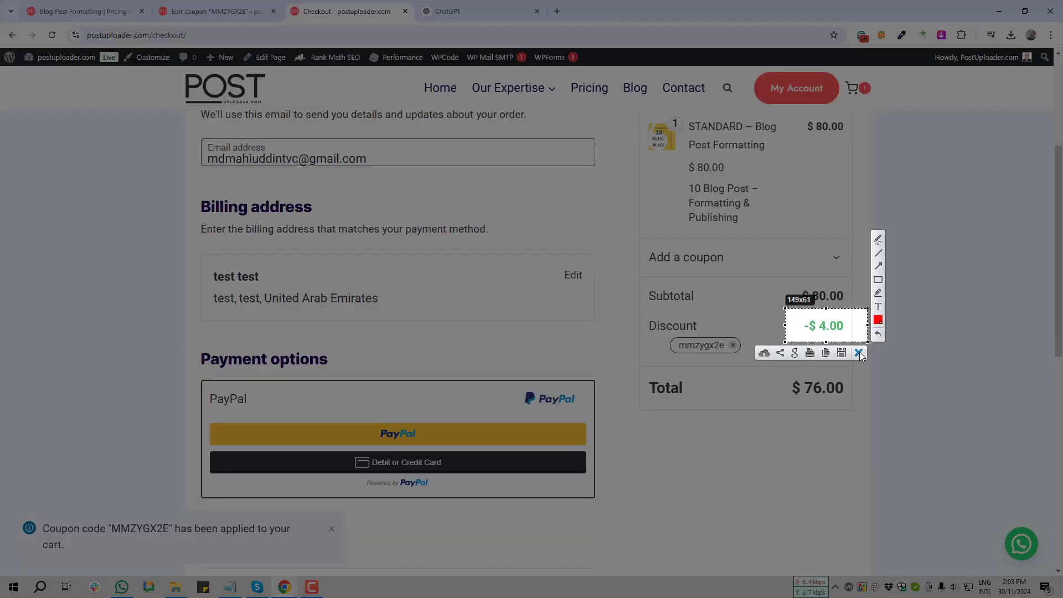
{"action": "left_click", "coordinate": [859, 351]}
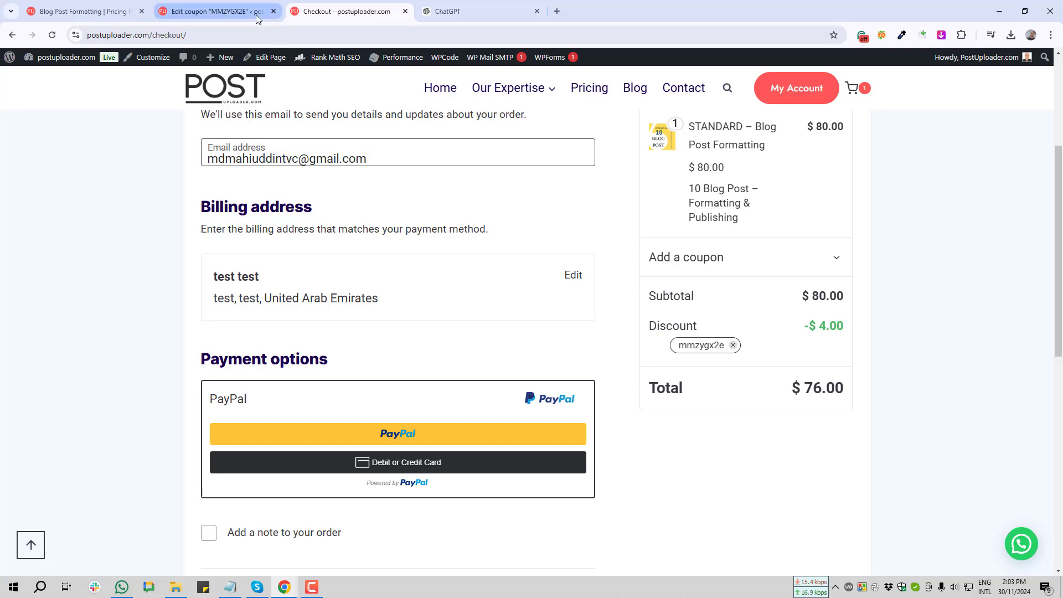
Start another coupon as a Fixed cart discount with a coupon amount of 10
{"action": "left_click", "coordinate": [226, 15]}
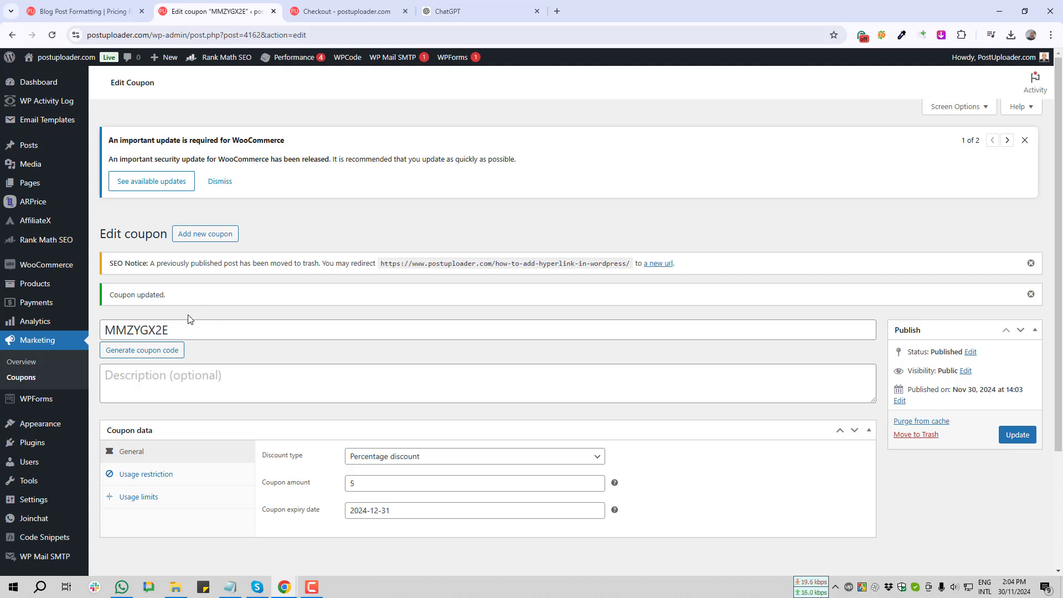
{"action": "scroll", "coordinate": [373, 379], "scroll_direction": "down", "scroll_amount": 2}
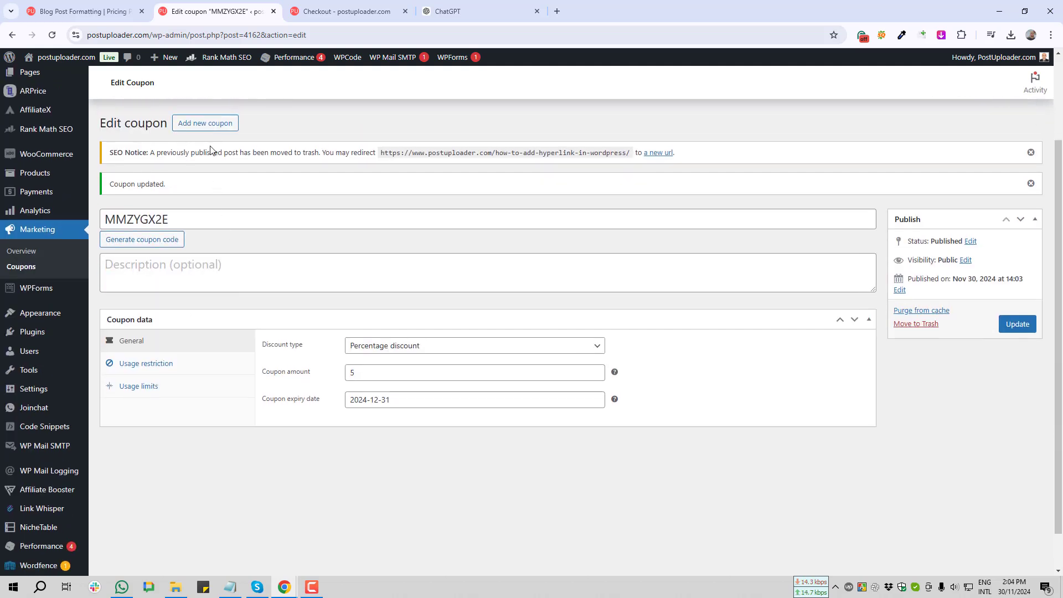
{"action": "left_click", "coordinate": [208, 129]}
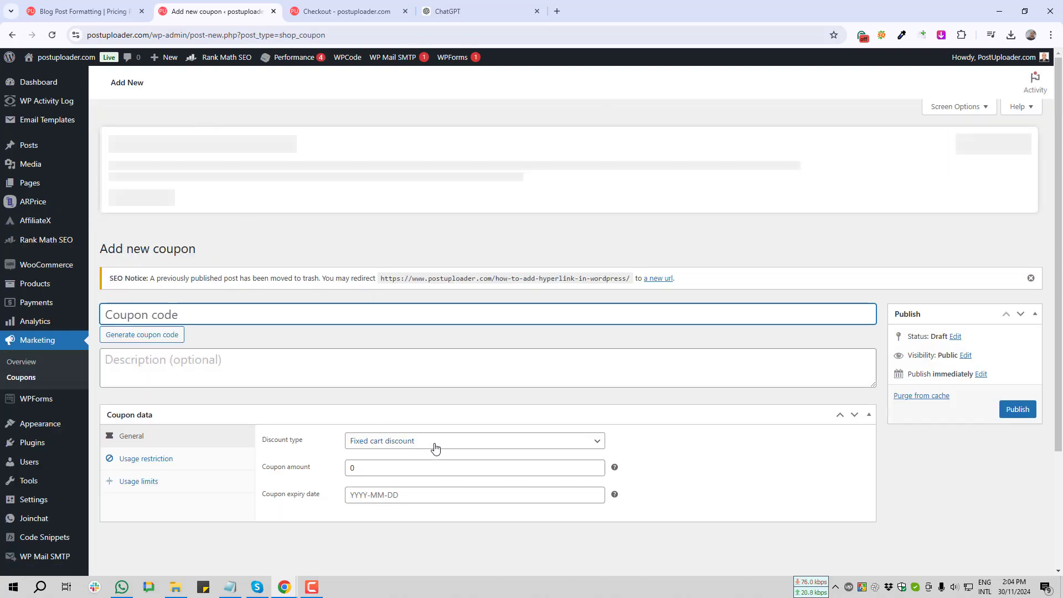
{"action": "left_click", "coordinate": [456, 443]}
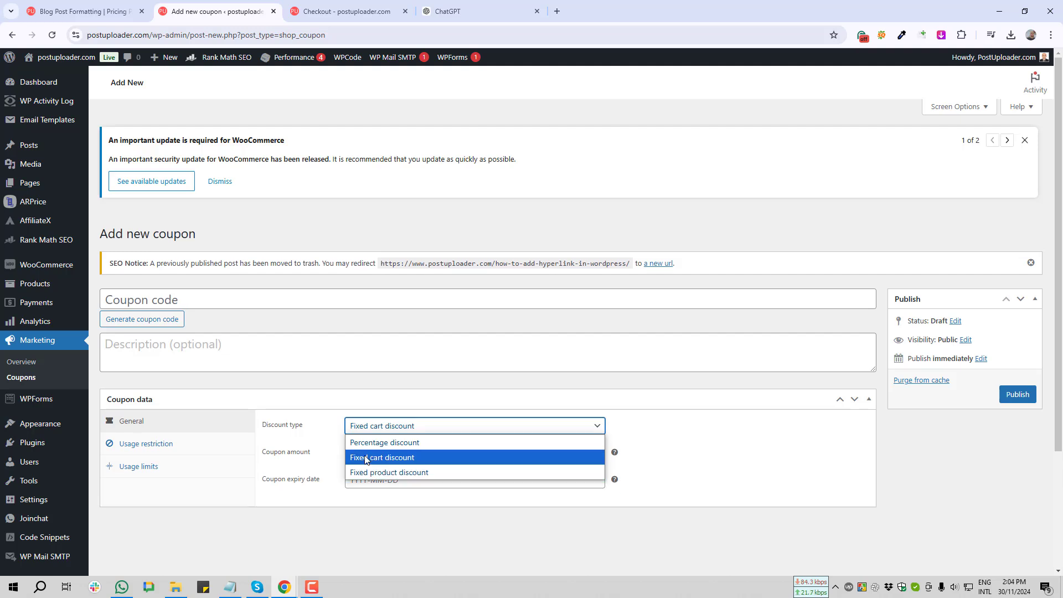
{"action": "left_click", "coordinate": [402, 459]}
{"action": "left_click_drag", "start_coordinate": [398, 458], "coordinate": [309, 453]}
{"action": "type", "text": "10"}
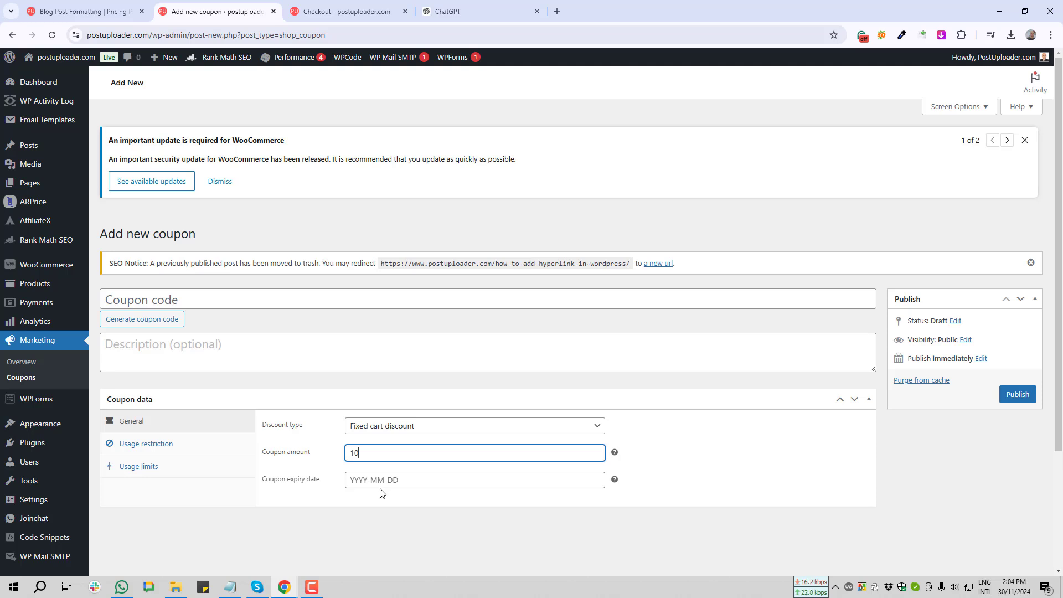
{"action": "left_click", "coordinate": [149, 323]}
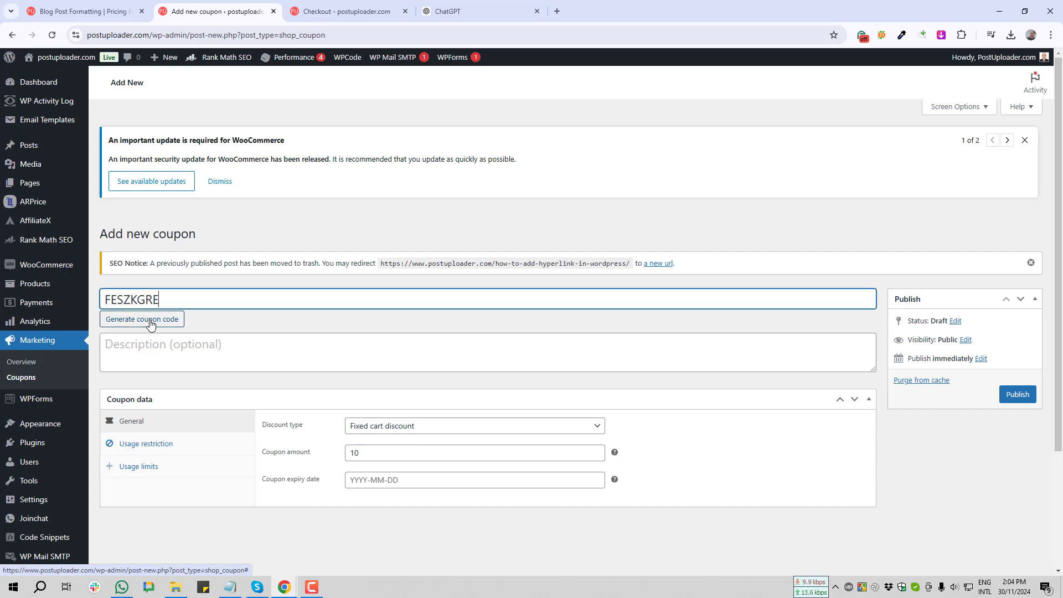
{"action": "left_click", "coordinate": [150, 325]}
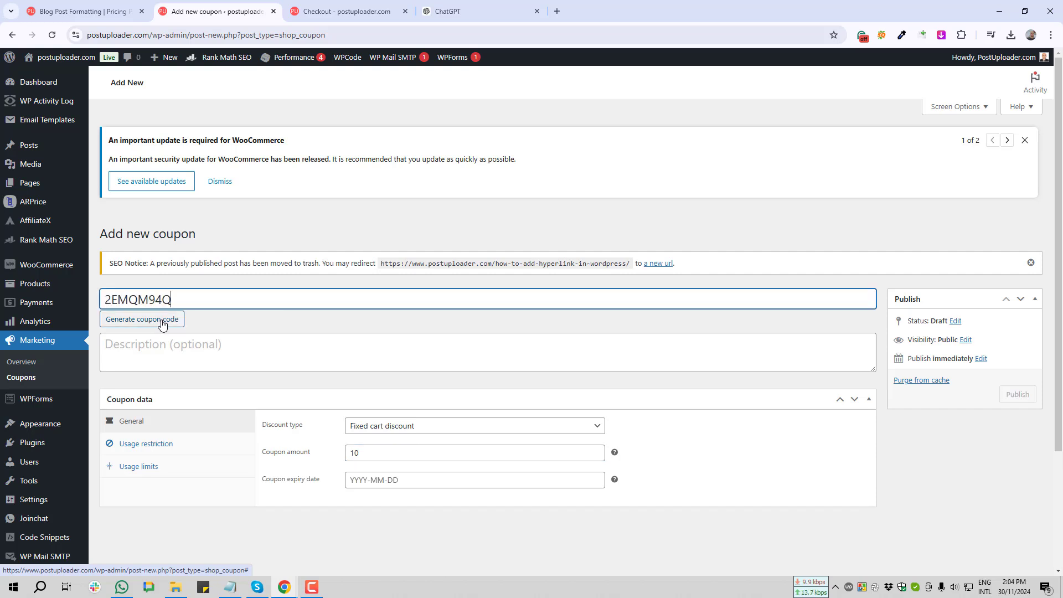
{"action": "double_click", "coordinate": [132, 299]}
{"action": "key", "text": "ctrl+c"}
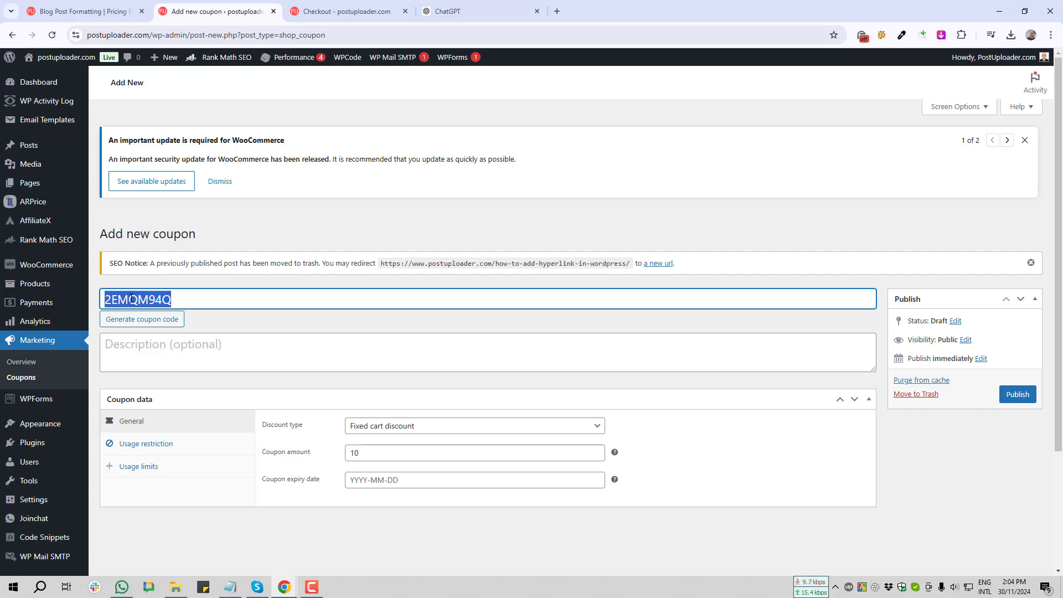
{"action": "left_click", "coordinate": [1018, 397]}
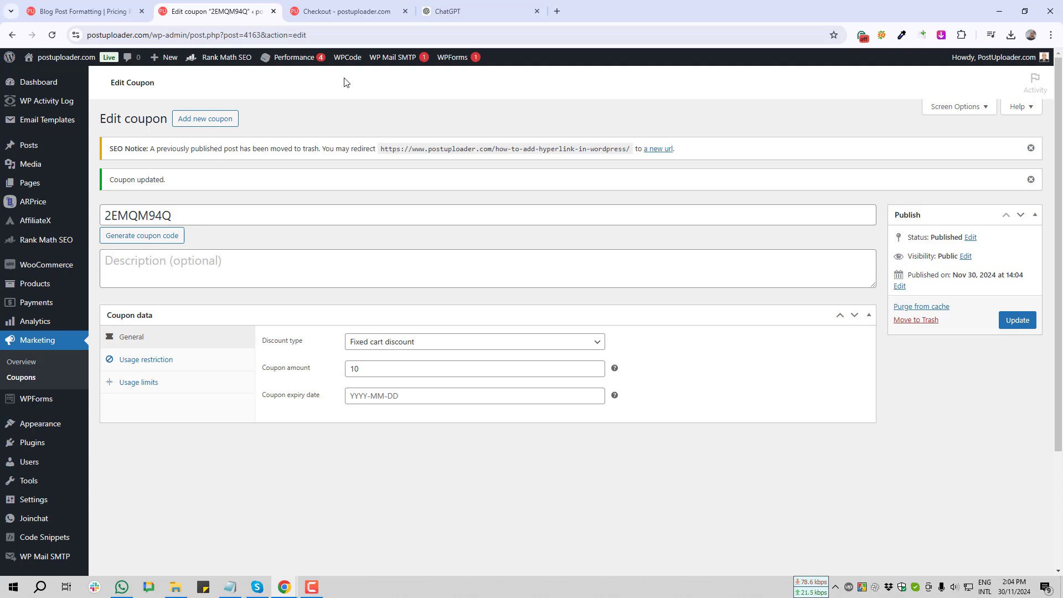
Swap the old checkout coupon for 2EMQM94Q and screenshot the resulting $10.00 discount line
{"action": "left_click", "coordinate": [329, 13]}
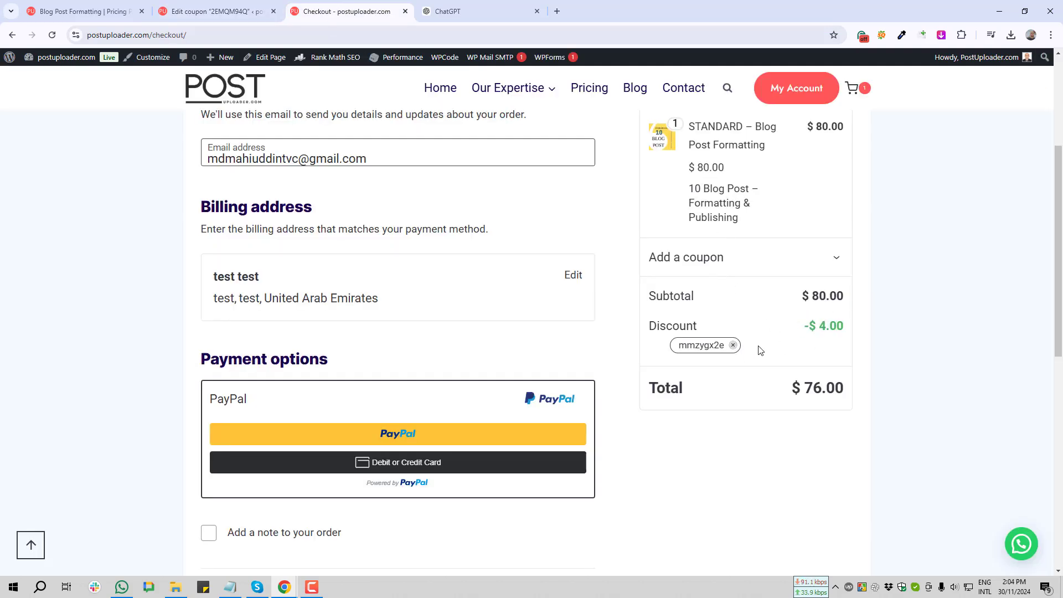
{"action": "left_click", "coordinate": [733, 346]}
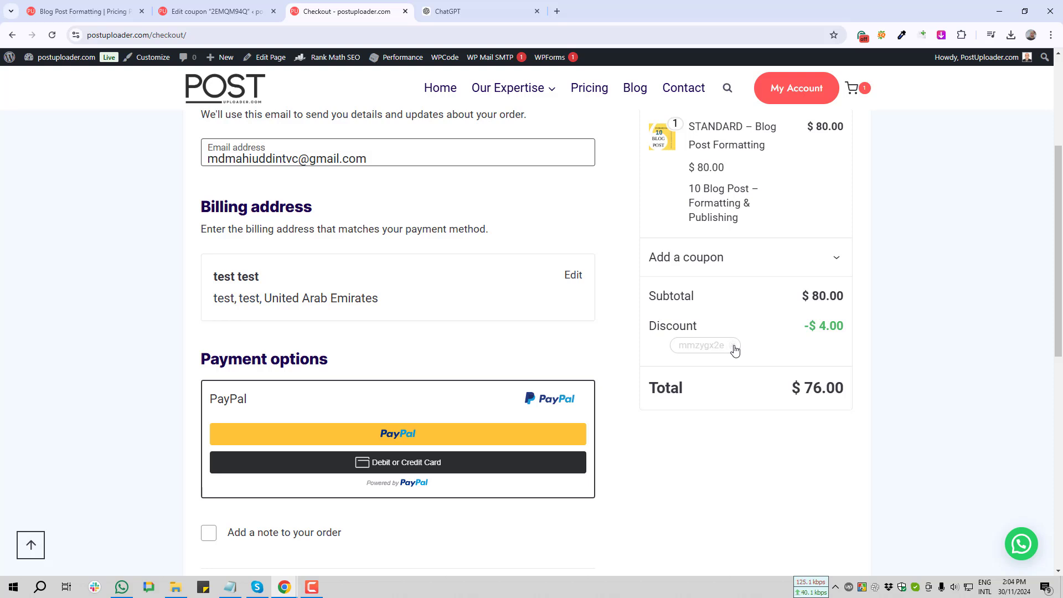
{"action": "left_click", "coordinate": [702, 259]}
{"action": "key", "text": "ctrl+v"}
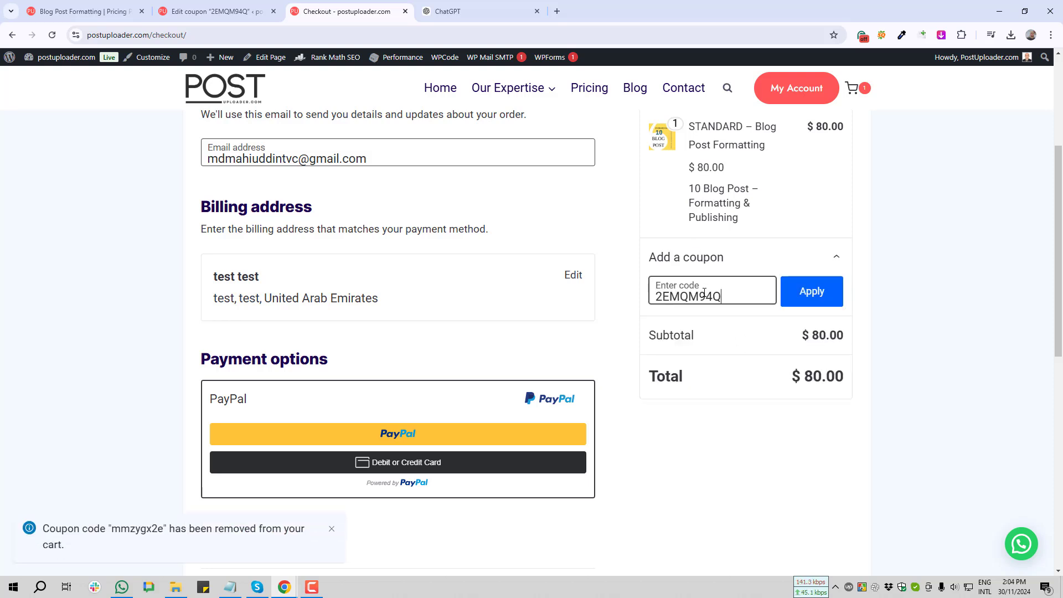
{"action": "left_click", "coordinate": [803, 296]}
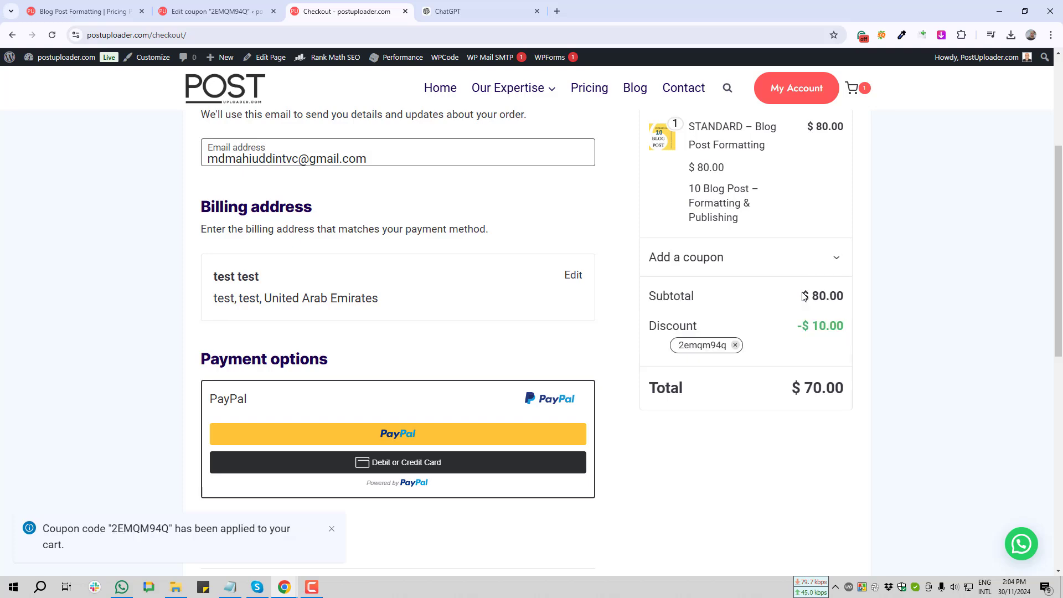
{"action": "key", "text": "Print"}
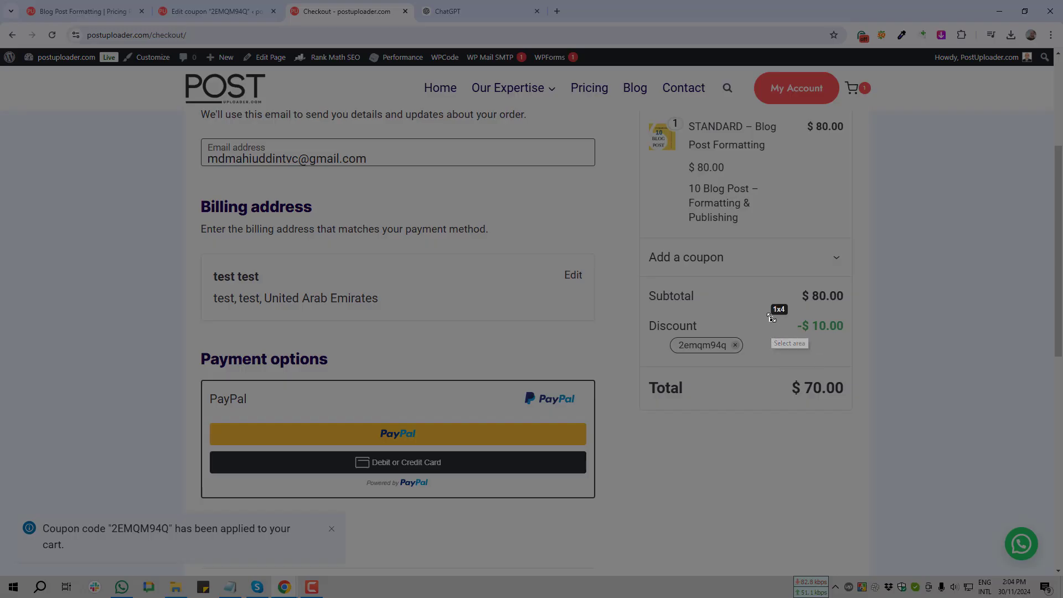
{"action": "left_click_drag", "start_coordinate": [771, 320], "coordinate": [905, 359]}
{"action": "left_click_drag", "start_coordinate": [838, 320], "coordinate": [838, 307]}
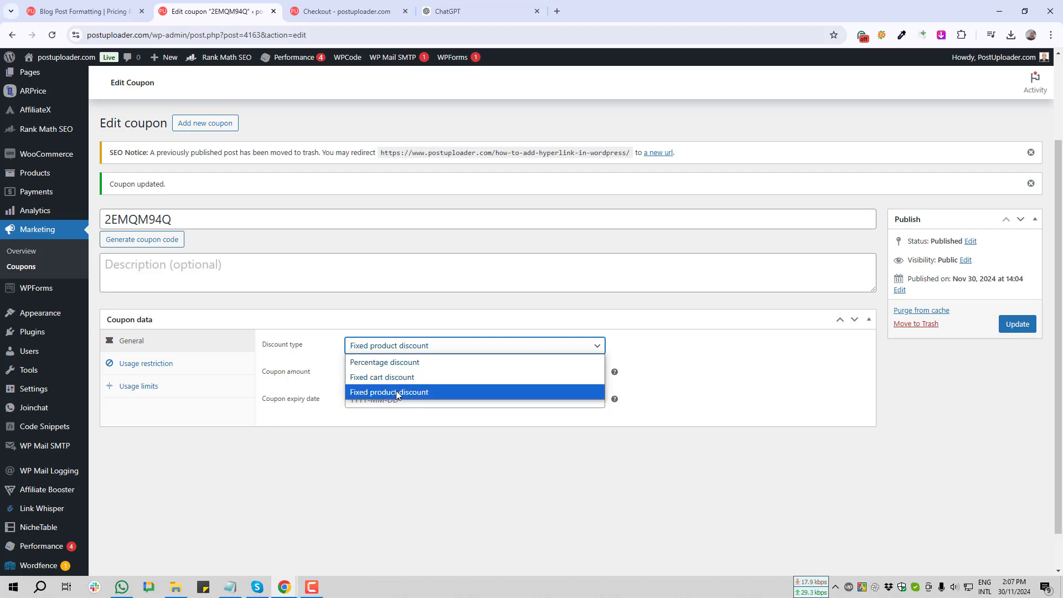
Switch coupon 2EMQM94Q's discount type to Fixed product discount, keeping the 10 amount
{"action": "left_click", "coordinate": [422, 394]}
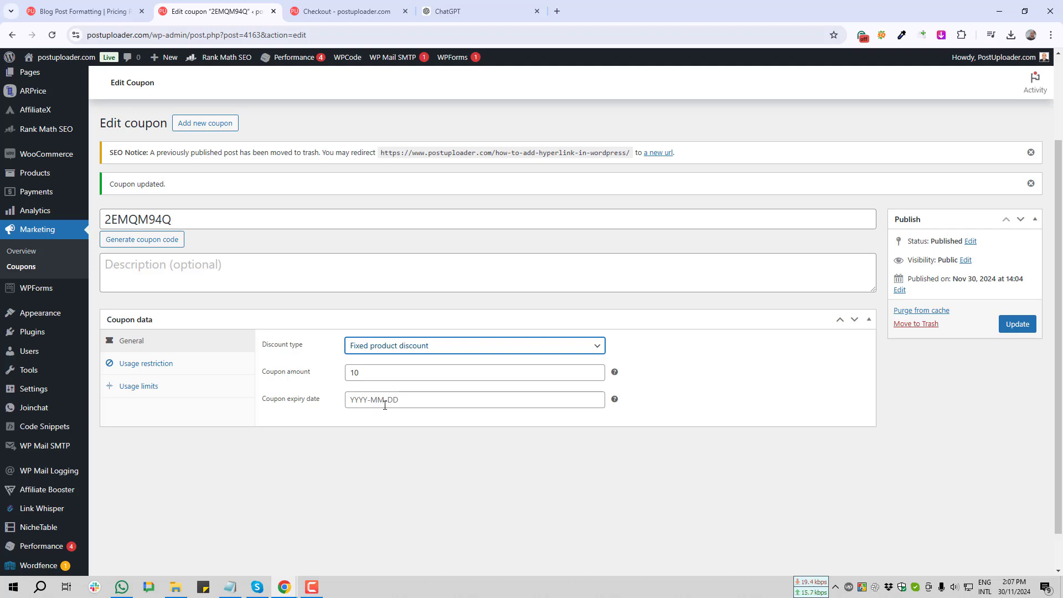
Enter 100 as the minimum spend under Usage restriction and update coupon 2EMQM94Q
{"action": "left_click", "coordinate": [154, 367]}
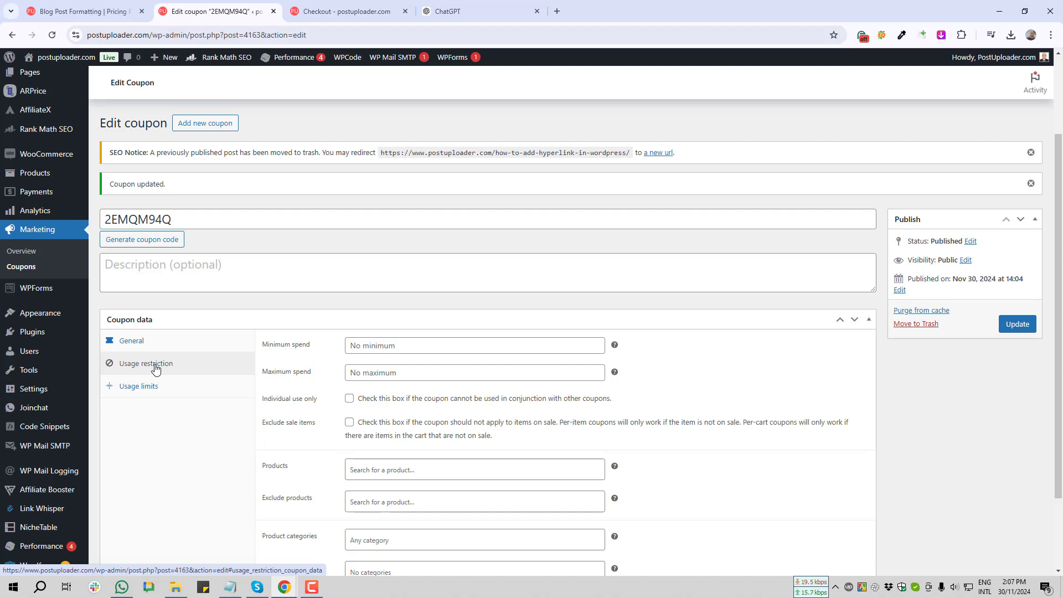
{"action": "scroll", "coordinate": [260, 323], "scroll_direction": "down", "scroll_amount": 2}
{"action": "scroll", "coordinate": [357, 365], "scroll_direction": "up", "scroll_amount": 3, "text": "ctrl"}
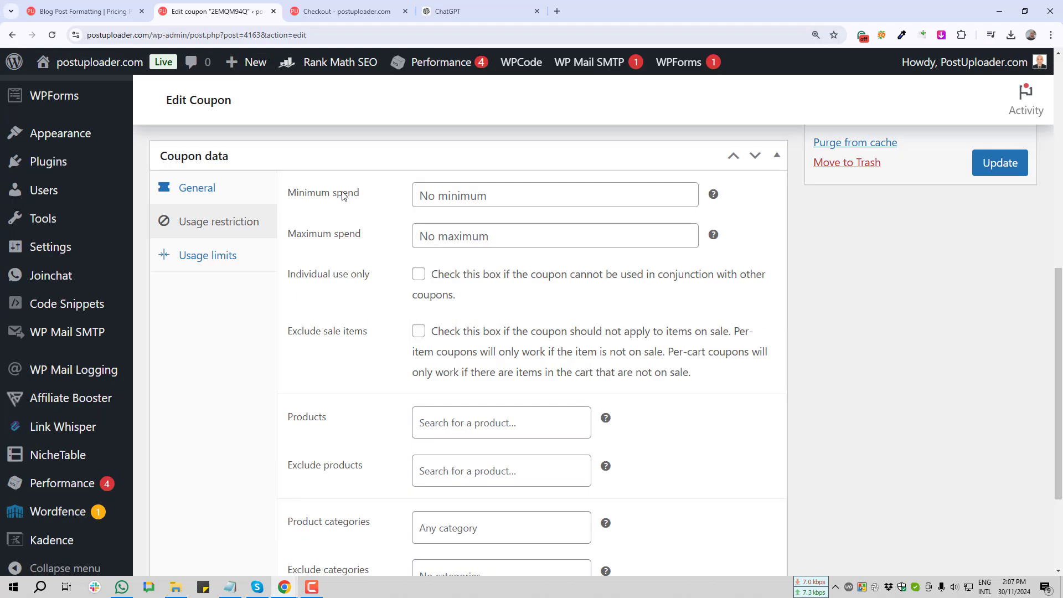
{"action": "left_click", "coordinate": [494, 194]}
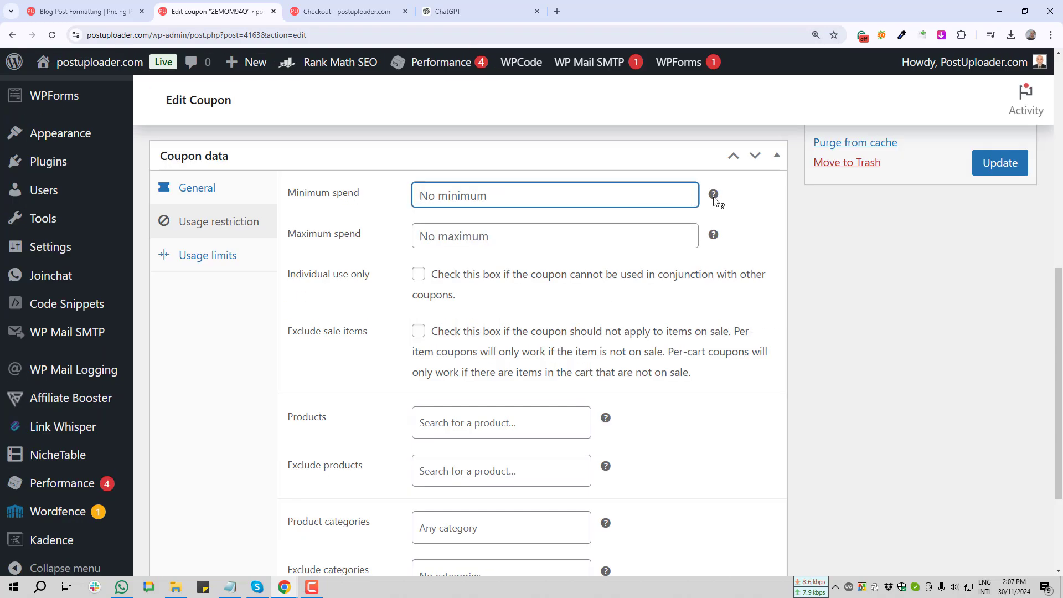
{"action": "mouse_move", "coordinate": [714, 197]}
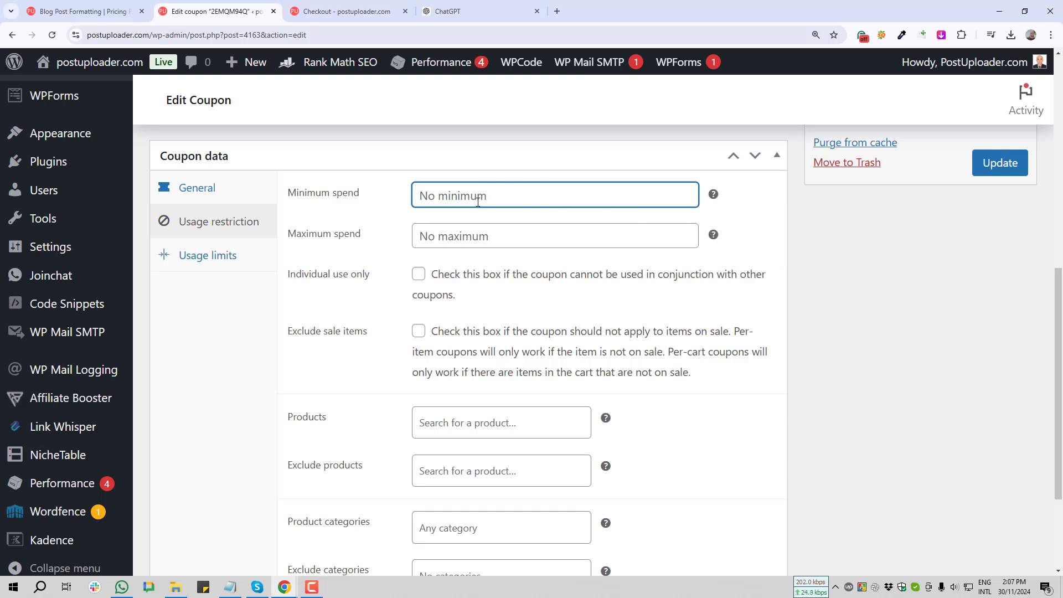
{"action": "type", "text": "100"}
{"action": "left_click", "coordinate": [1000, 165]}
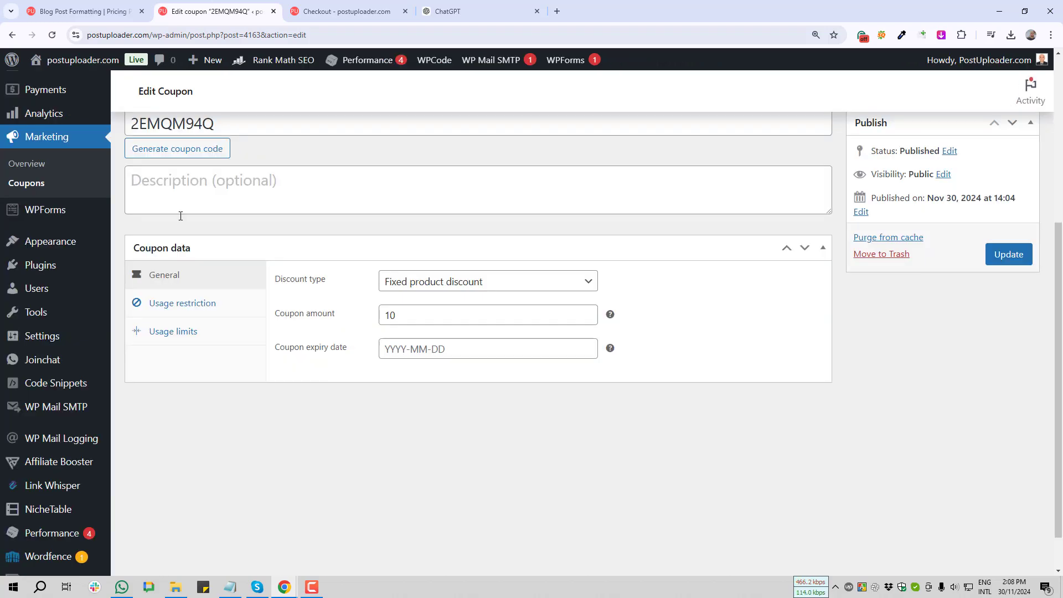
Apply code 2EMQM94Q to the $80.00 checkout order and screenshot the minimum-spend error
{"action": "double_click", "coordinate": [184, 121]}
{"action": "key", "text": "ctrl+c"}
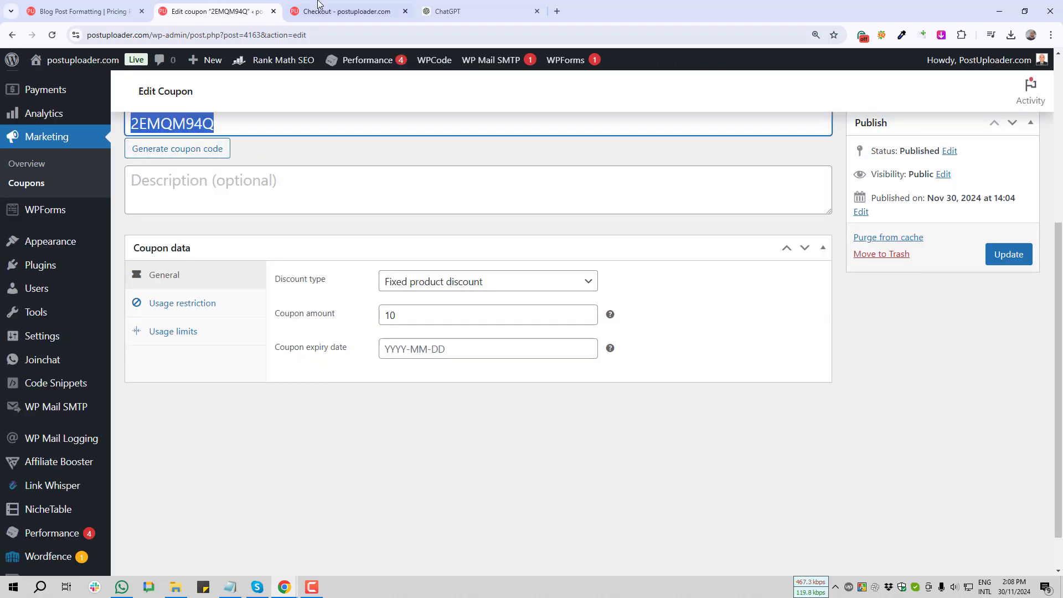
{"action": "left_click", "coordinate": [346, 11]}
{"action": "left_click", "coordinate": [778, 348]}
{"action": "key", "text": "ctrl+v"}
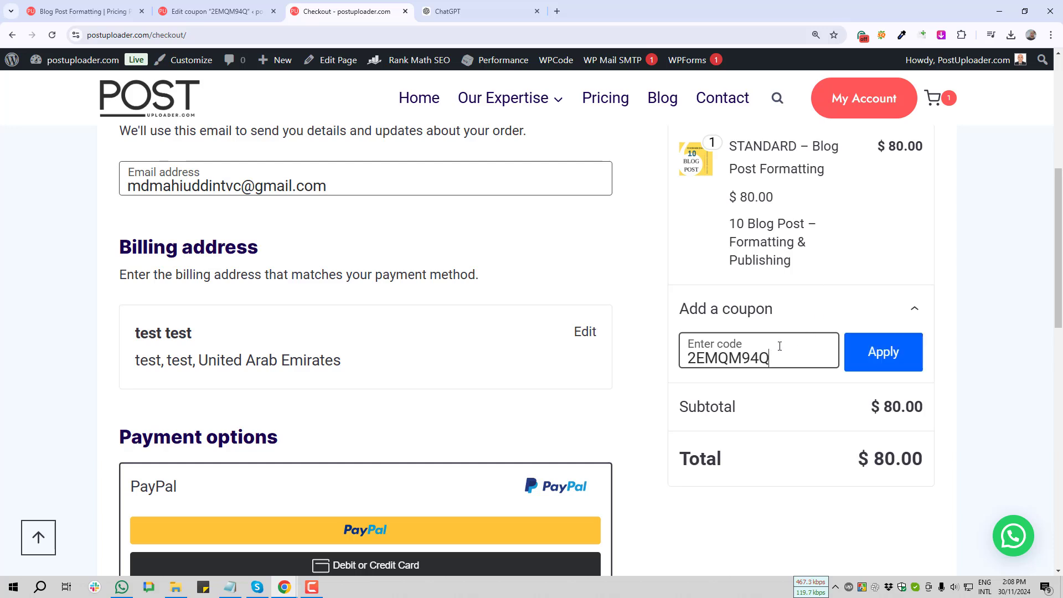
{"action": "left_click", "coordinate": [885, 351]}
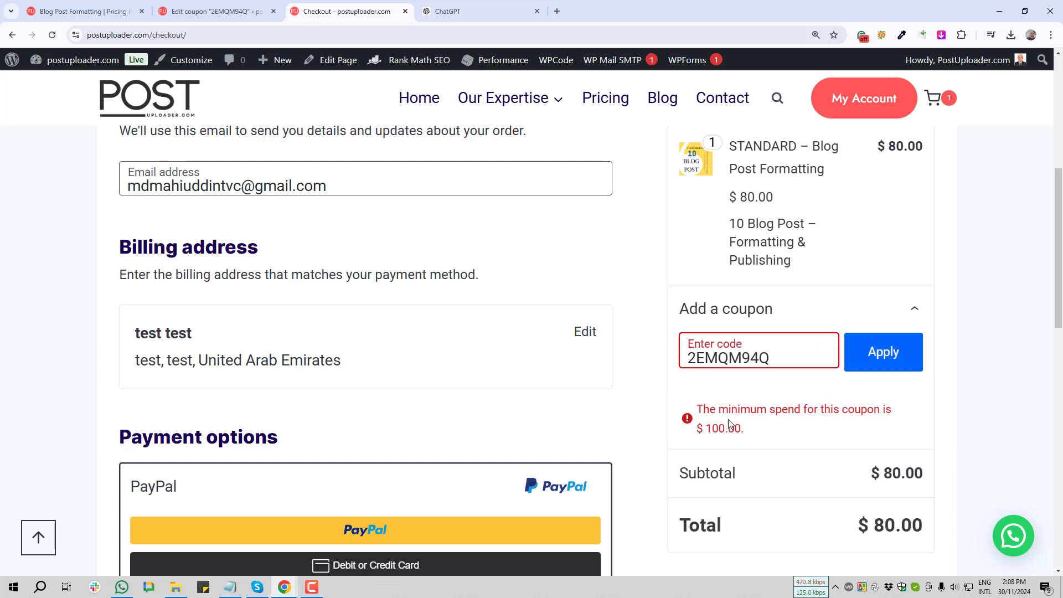
{"action": "key", "text": "Print"}
{"action": "left_click_drag", "start_coordinate": [664, 379], "coordinate": [922, 454]}
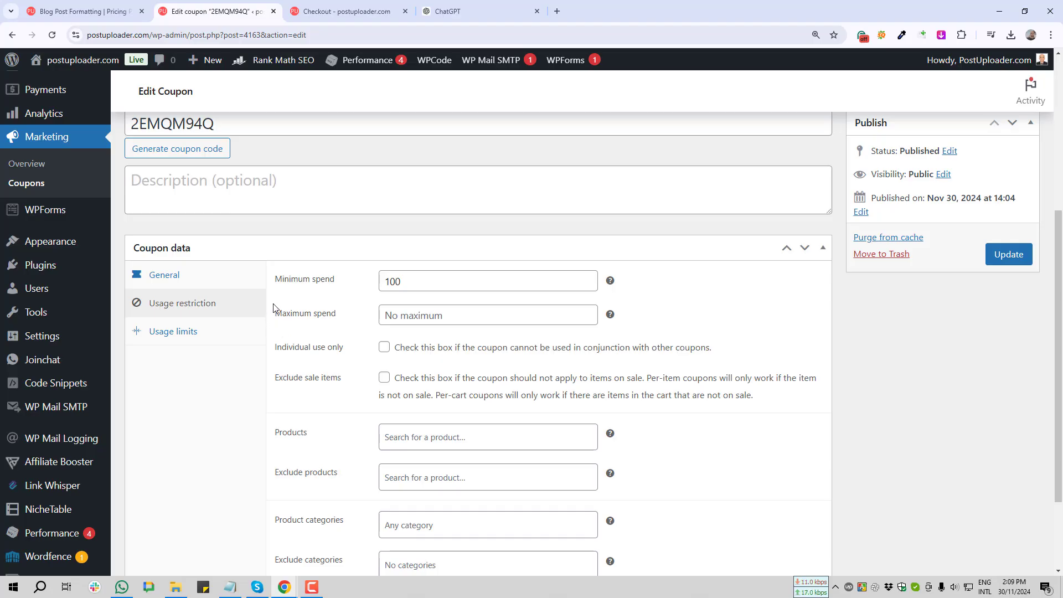
Screenshot the empty Maximum spend setting and select its field
{"action": "key", "text": "Print"}
{"action": "left_click_drag", "start_coordinate": [270, 298], "coordinate": [354, 333]}
{"action": "left_click", "coordinate": [344, 344]}
{"action": "left_click", "coordinate": [478, 316]}
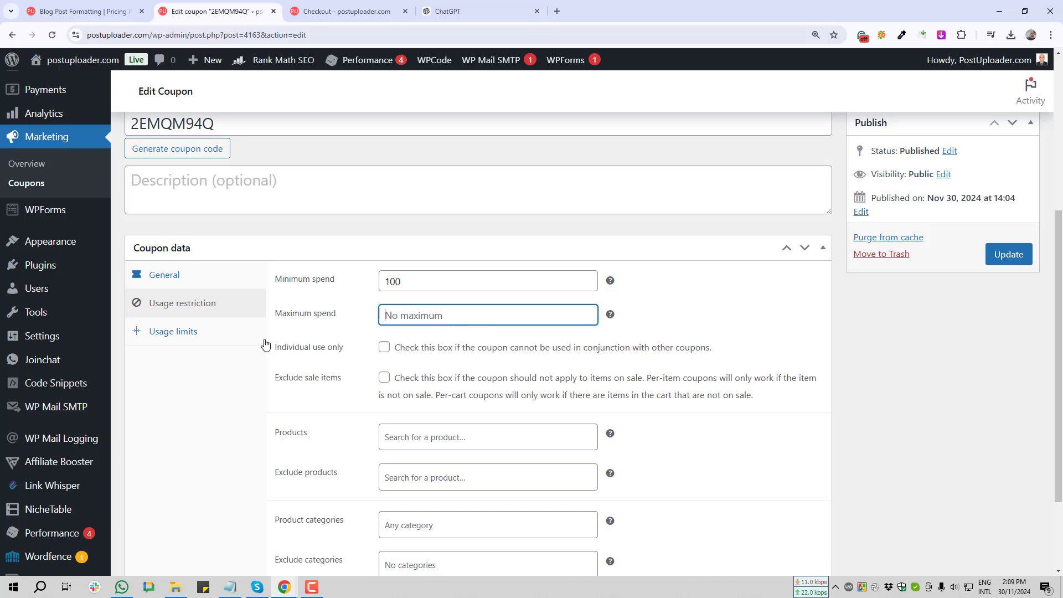
Tick Individual use only, screenshotting that setting and Exclude sale items
{"action": "key", "text": "Print"}
{"action": "left_click_drag", "start_coordinate": [264, 339], "coordinate": [729, 361]}
{"action": "left_click", "coordinate": [723, 374]}
{"action": "left_click", "coordinate": [384, 348]}
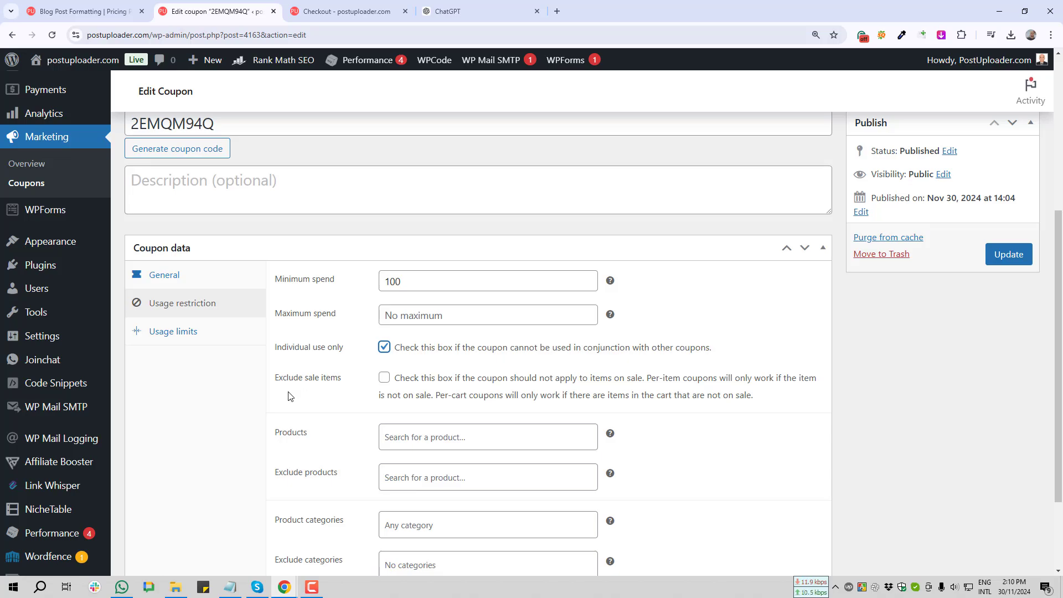
{"action": "key", "text": "Print"}
{"action": "left_click_drag", "start_coordinate": [270, 365], "coordinate": [825, 411]}
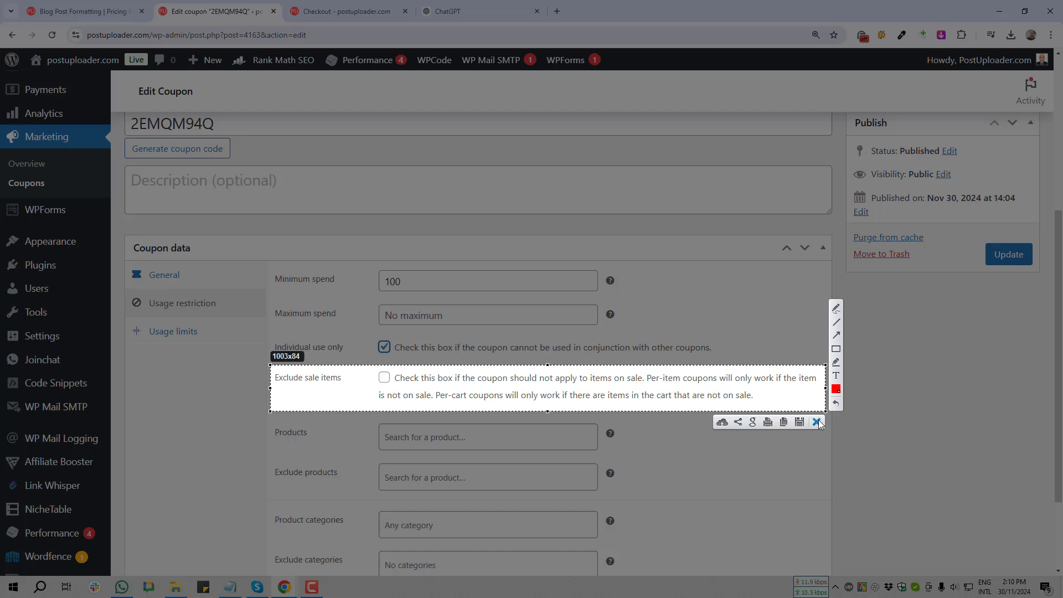
Back in General settings, confirm the discount type stays Fixed product discount
{"action": "left_click", "coordinate": [817, 421]}
{"action": "scroll", "coordinate": [396, 442], "scroll_direction": "down", "scroll_amount": 1}
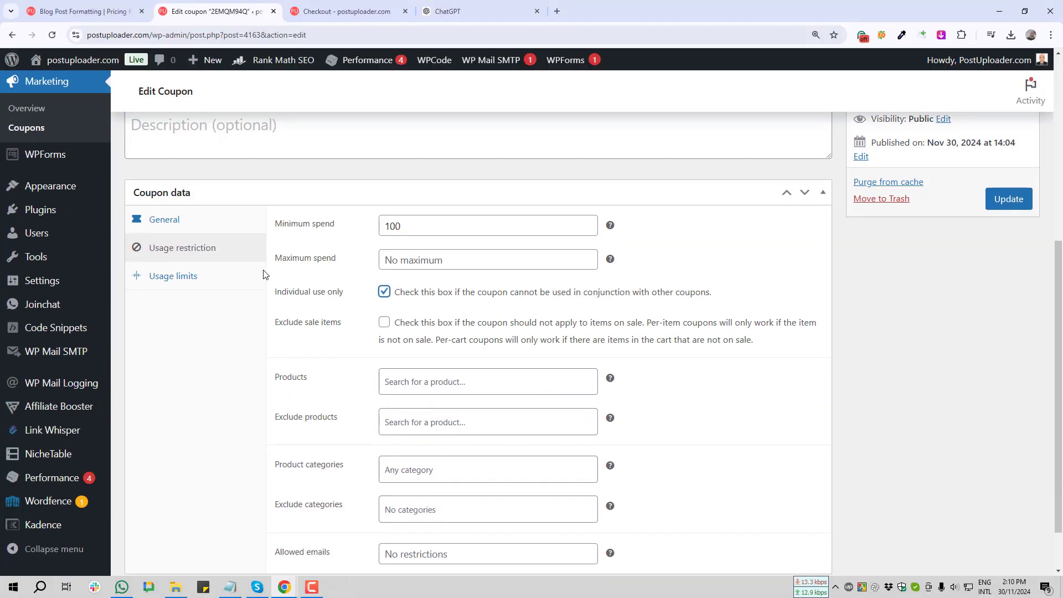
{"action": "left_click", "coordinate": [166, 219]}
{"action": "left_click", "coordinate": [447, 238]}
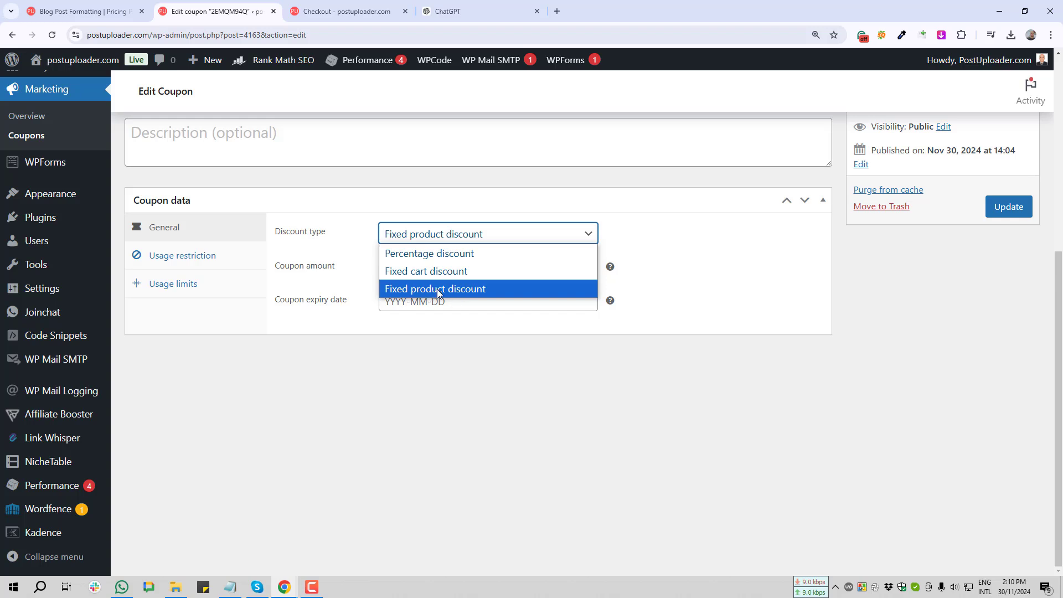
{"action": "left_click", "coordinate": [462, 289]}
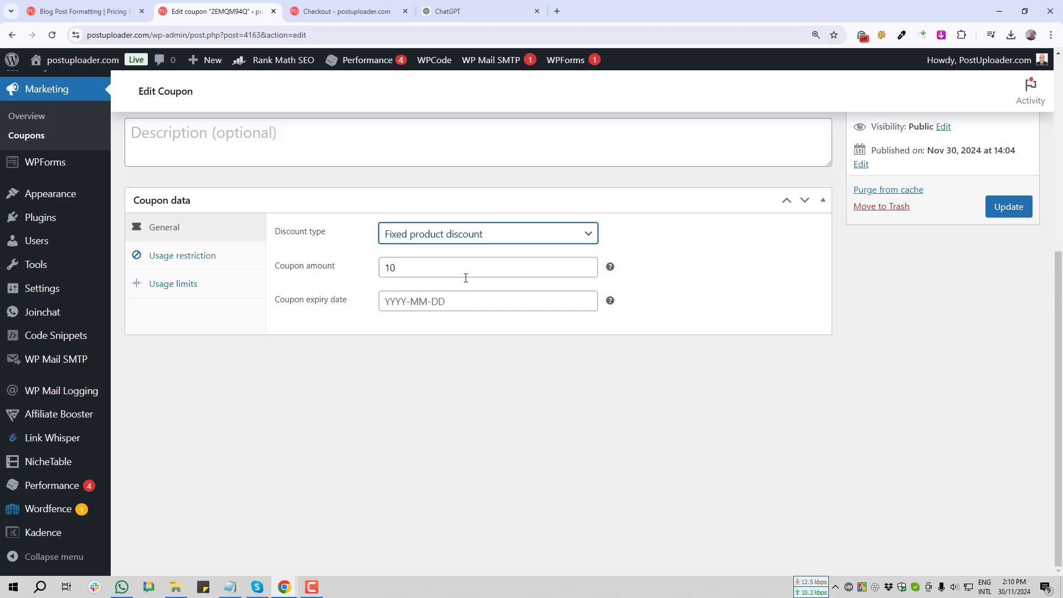
Verify Products, Exclude products, Product categories and Exclude categories are all left empty
{"action": "left_click", "coordinate": [190, 261]}
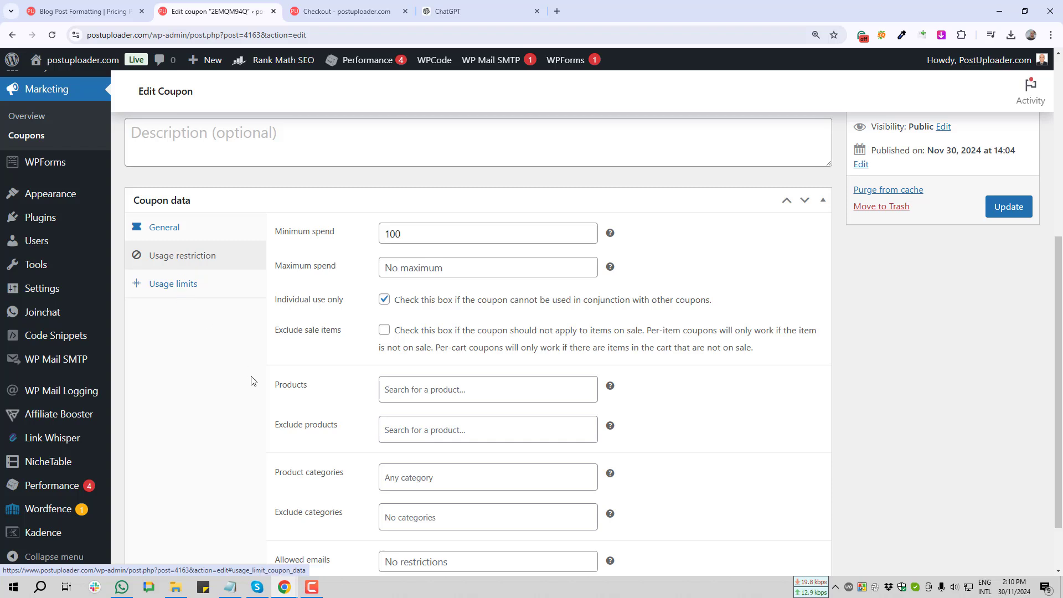
{"action": "scroll", "coordinate": [434, 327], "scroll_direction": "down", "scroll_amount": 2}
{"action": "left_click", "coordinate": [459, 322]}
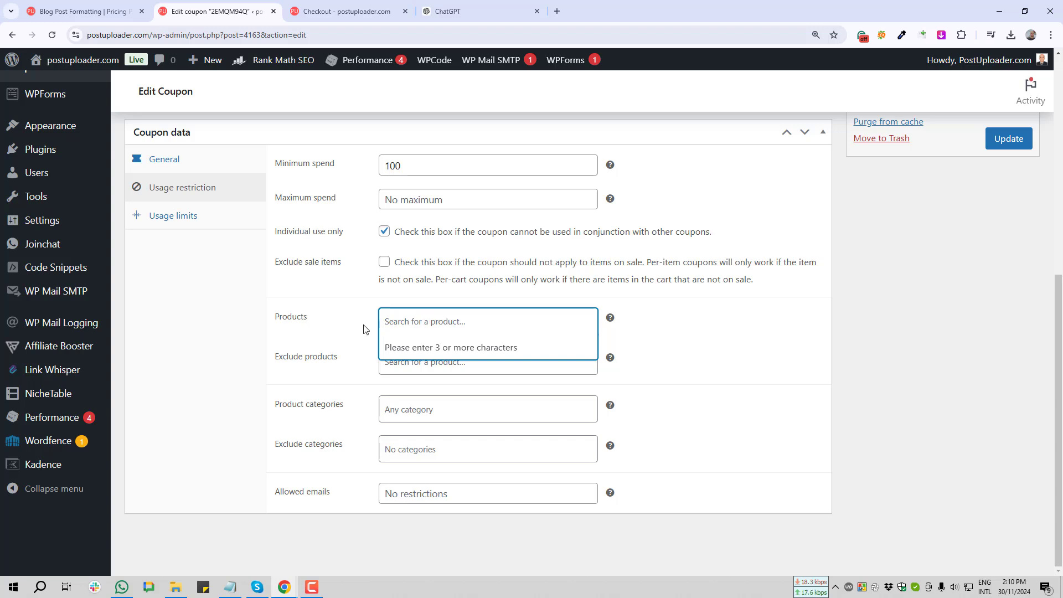
{"action": "left_click", "coordinate": [314, 336]}
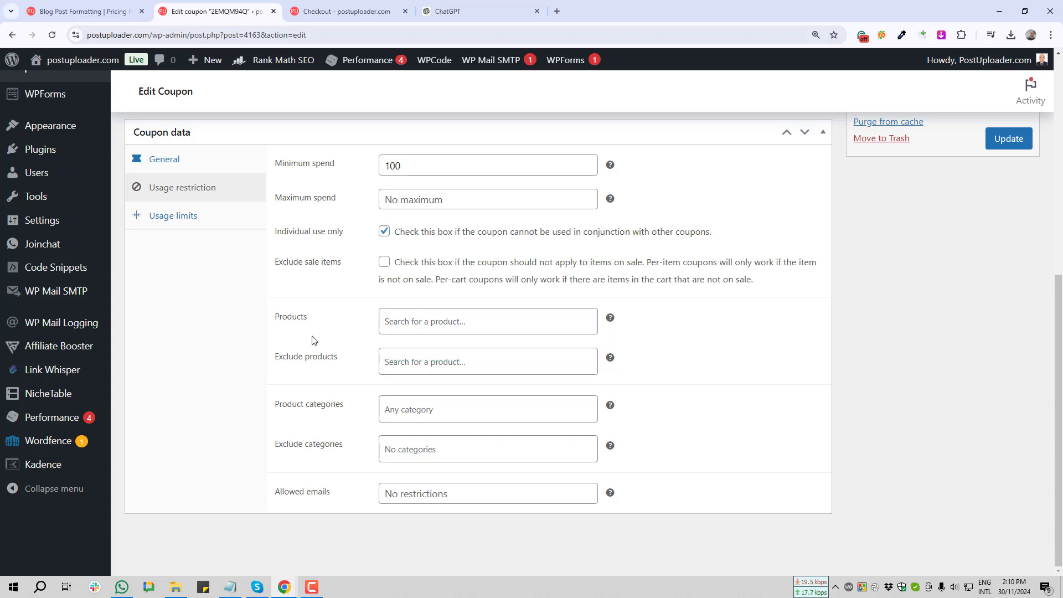
{"action": "left_click", "coordinate": [442, 364]}
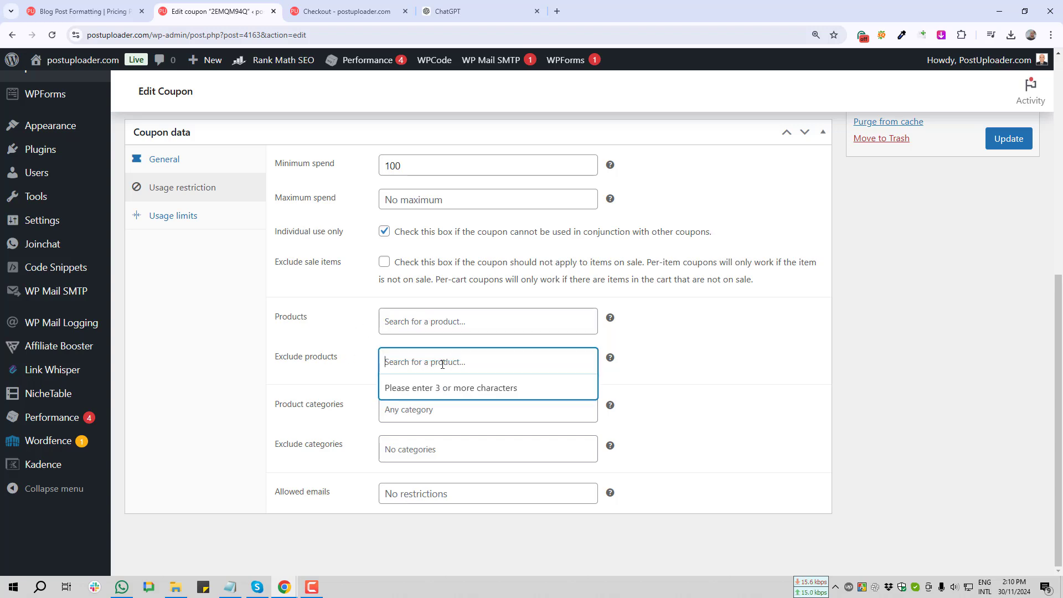
{"action": "left_click", "coordinate": [313, 391]}
{"action": "left_click", "coordinate": [447, 412]}
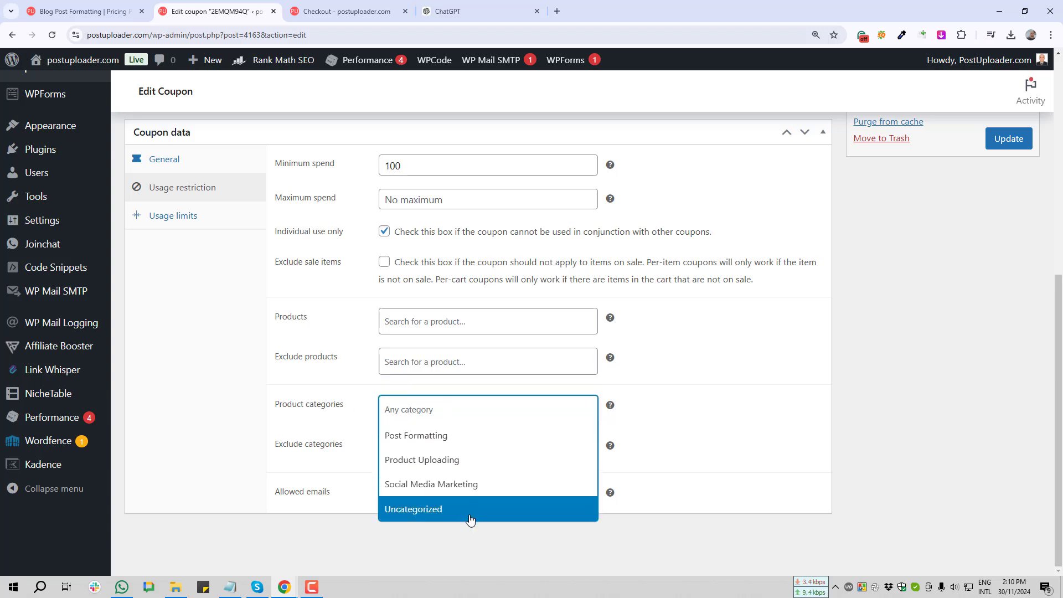
{"action": "scroll", "coordinate": [309, 247], "scroll_direction": "up", "scroll_amount": 4}
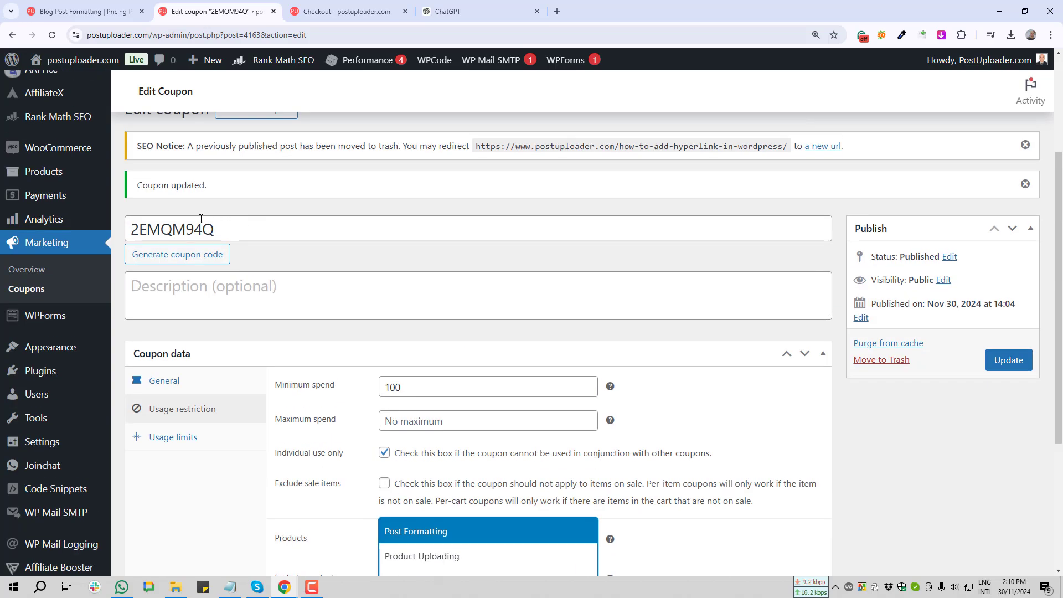
{"action": "scroll", "coordinate": [342, 281], "scroll_direction": "down", "scroll_amount": 4}
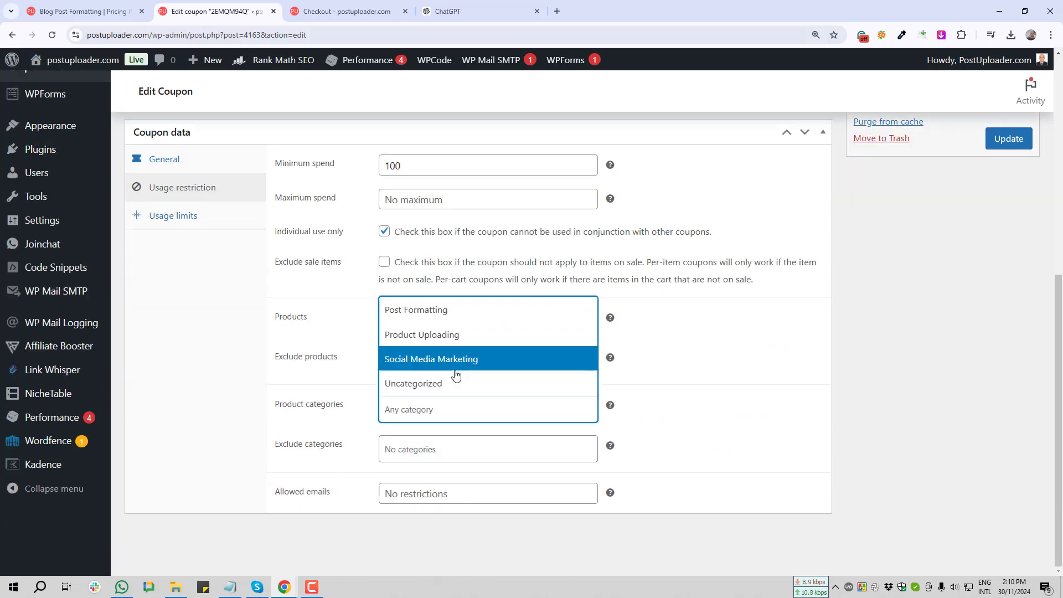
{"action": "left_click", "coordinate": [320, 428]}
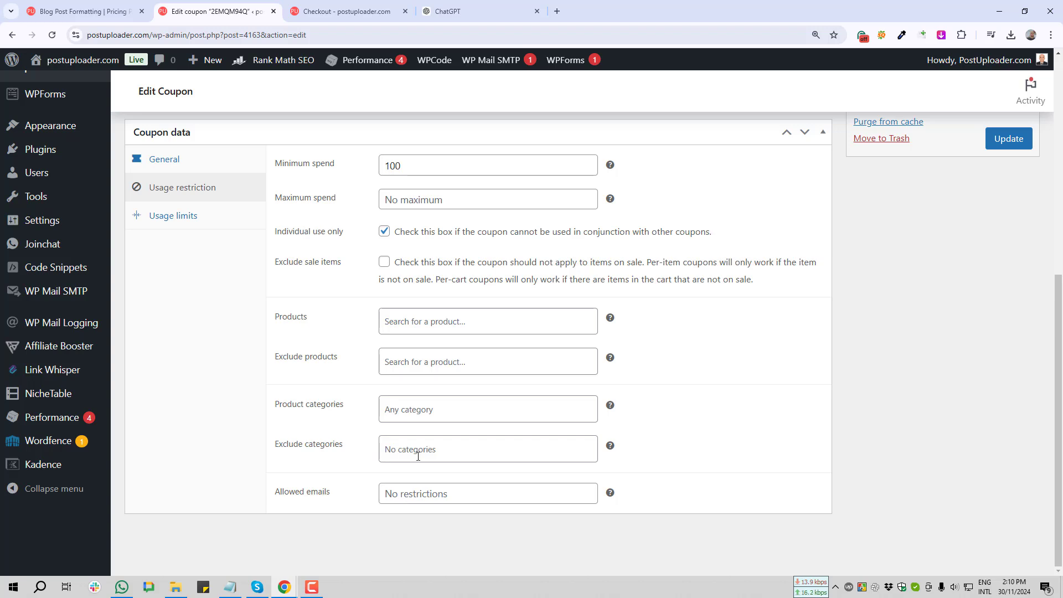
{"action": "left_click", "coordinate": [443, 450]}
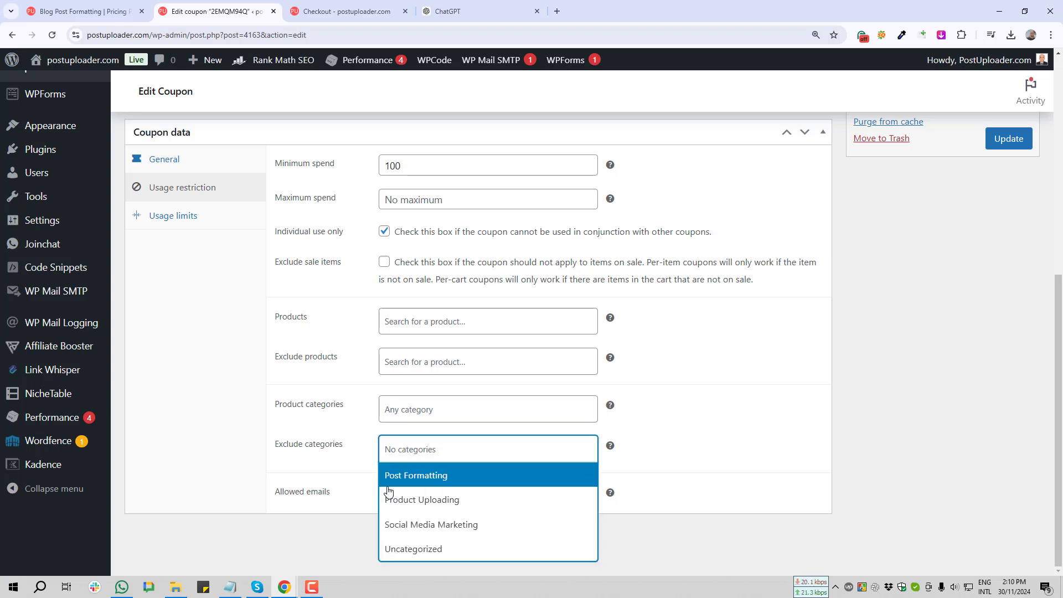
{"action": "left_click", "coordinate": [312, 464]}
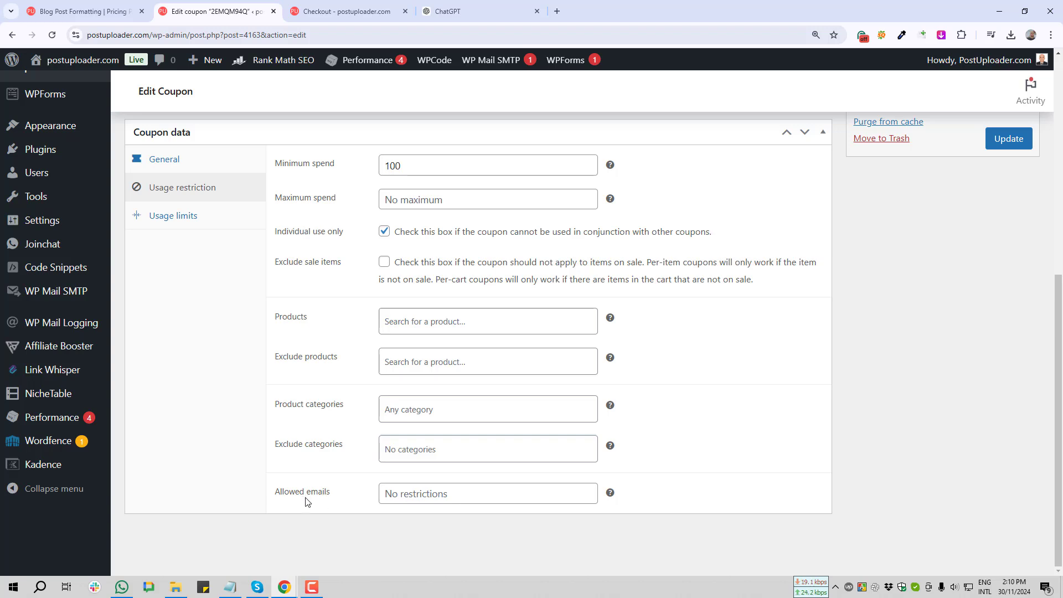
Check Allowed emails is blank and screenshot the usage restriction area
{"action": "left_click", "coordinate": [458, 499]}
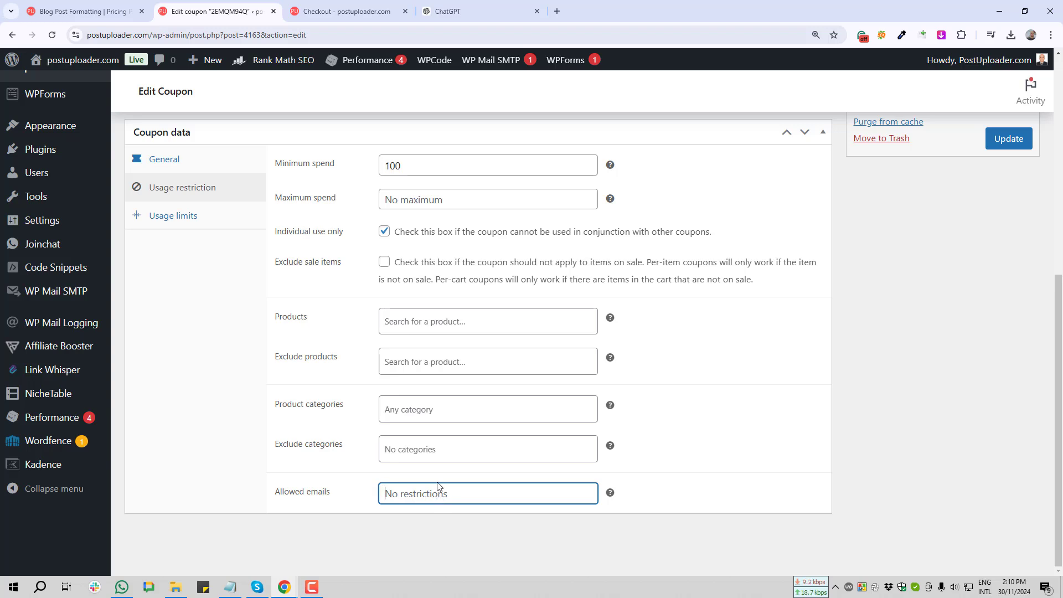
{"action": "scroll", "coordinate": [227, 267], "scroll_direction": "up", "scroll_amount": 5}
{"action": "scroll", "coordinate": [349, 403], "scroll_direction": "down", "scroll_amount": 5}
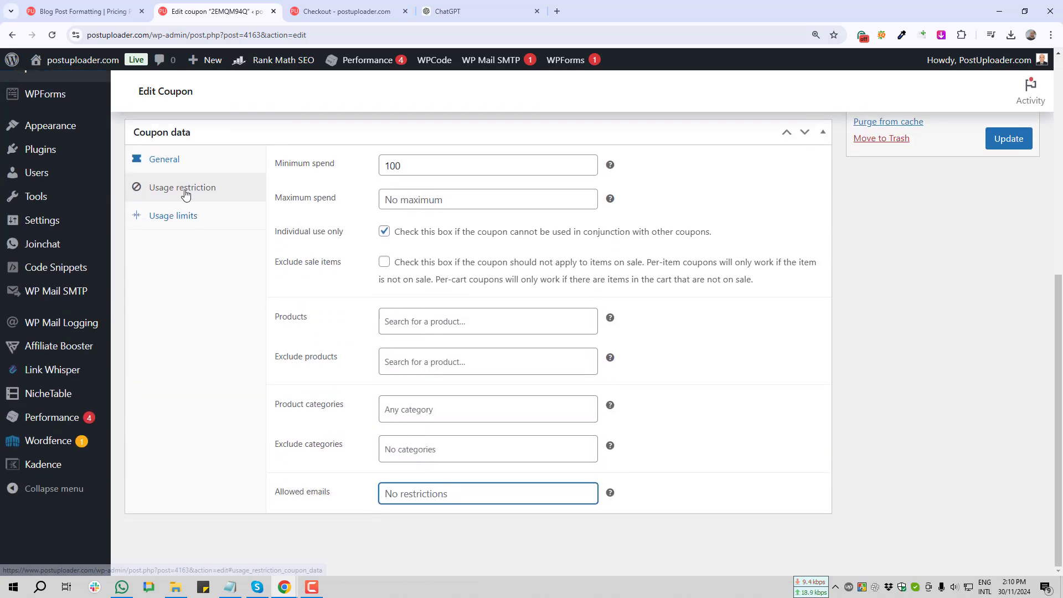
{"action": "key", "text": "Print"}
{"action": "left_click_drag", "start_coordinate": [123, 178], "coordinate": [290, 199]}
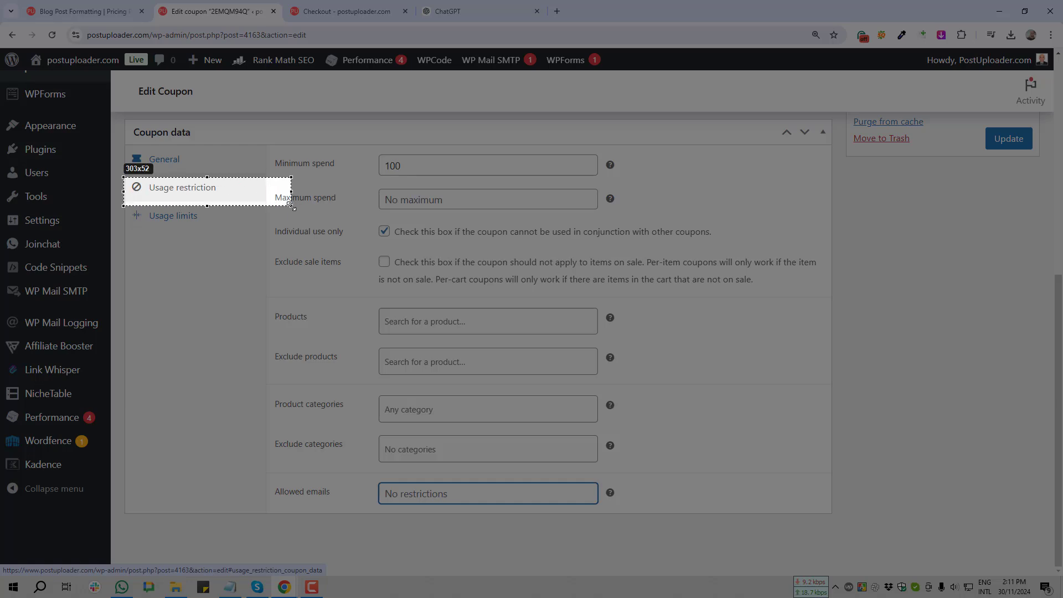
{"action": "left_click", "coordinate": [288, 216]}
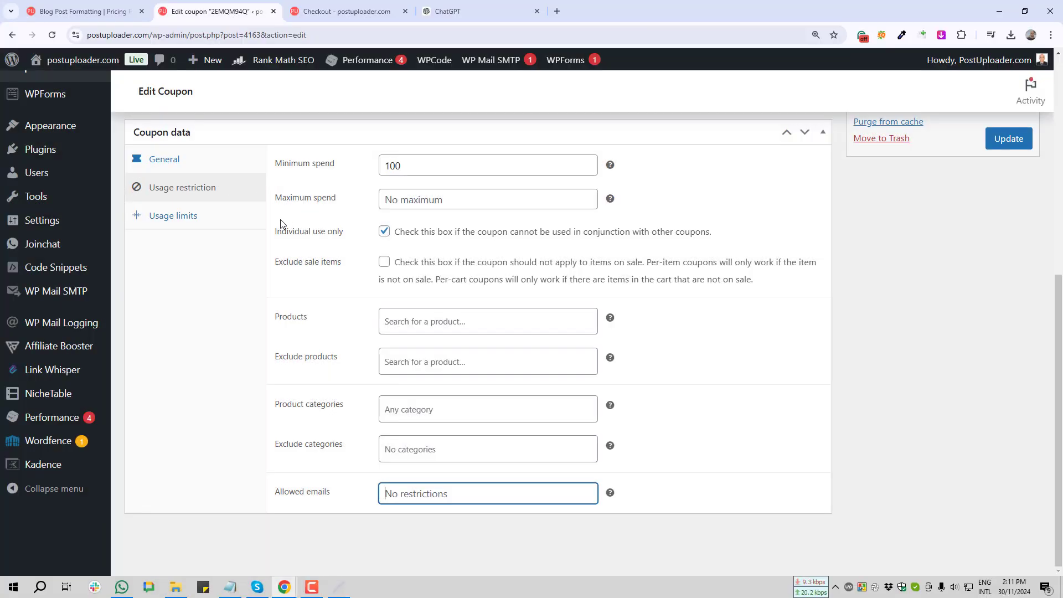
Set Usage limit per coupon to 100 in the Usage limits settings
{"action": "left_click", "coordinate": [159, 218]}
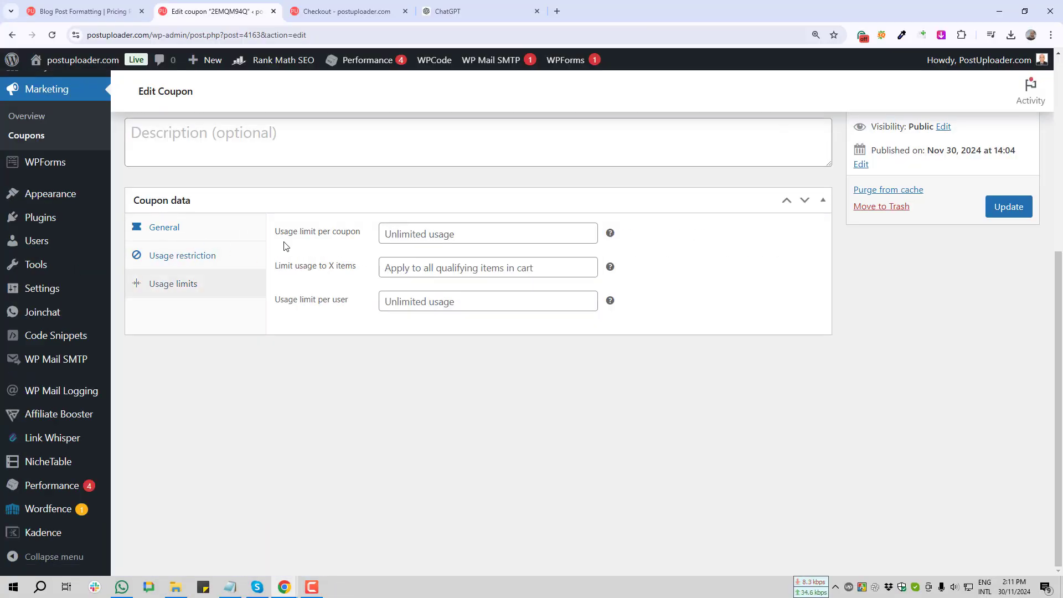
{"action": "key", "text": "Print"}
{"action": "left_click_drag", "start_coordinate": [282, 242], "coordinate": [457, 258]}
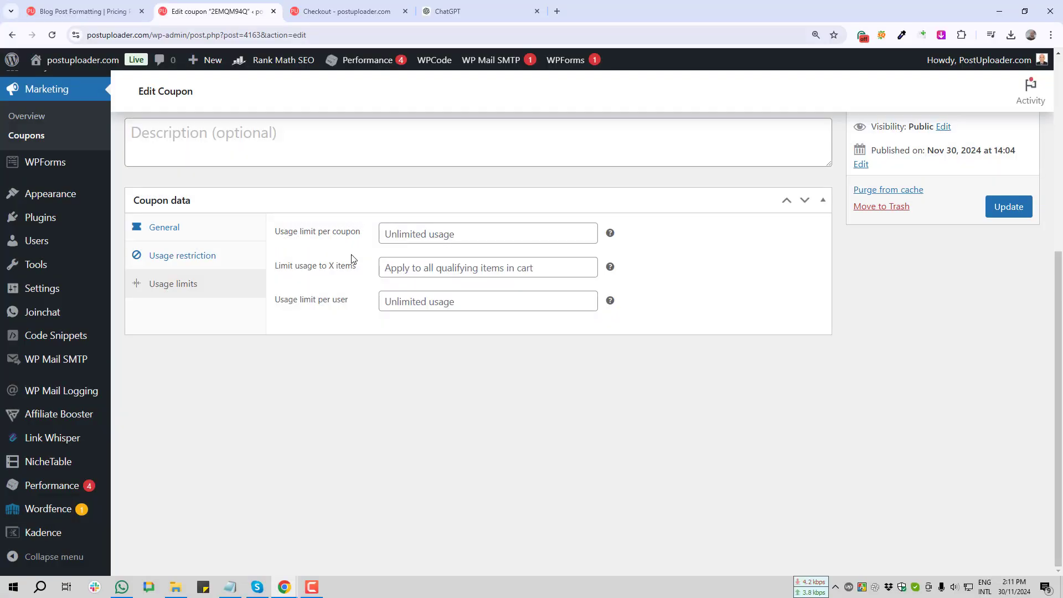
{"action": "left_click", "coordinate": [421, 235]}
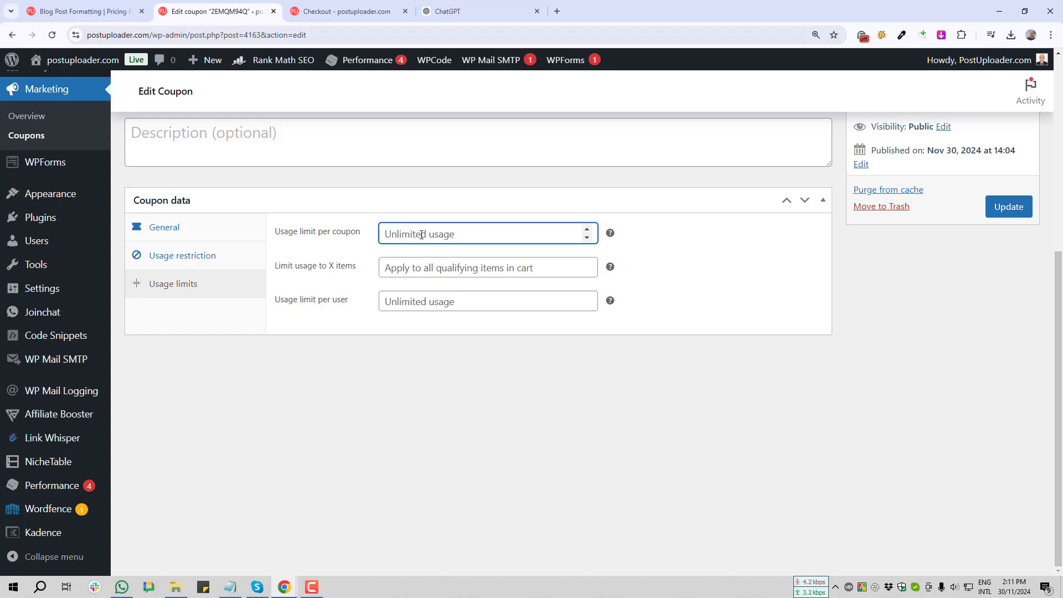
{"action": "type", "text": "100"}
{"action": "left_click", "coordinate": [276, 266]}
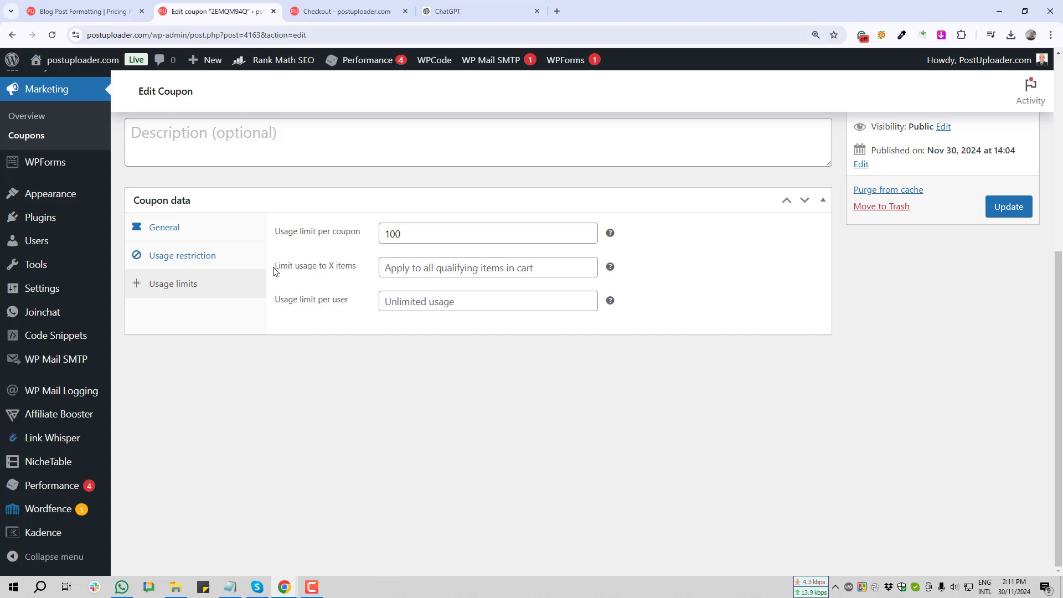
{"action": "triple_click", "coordinate": [277, 268]}
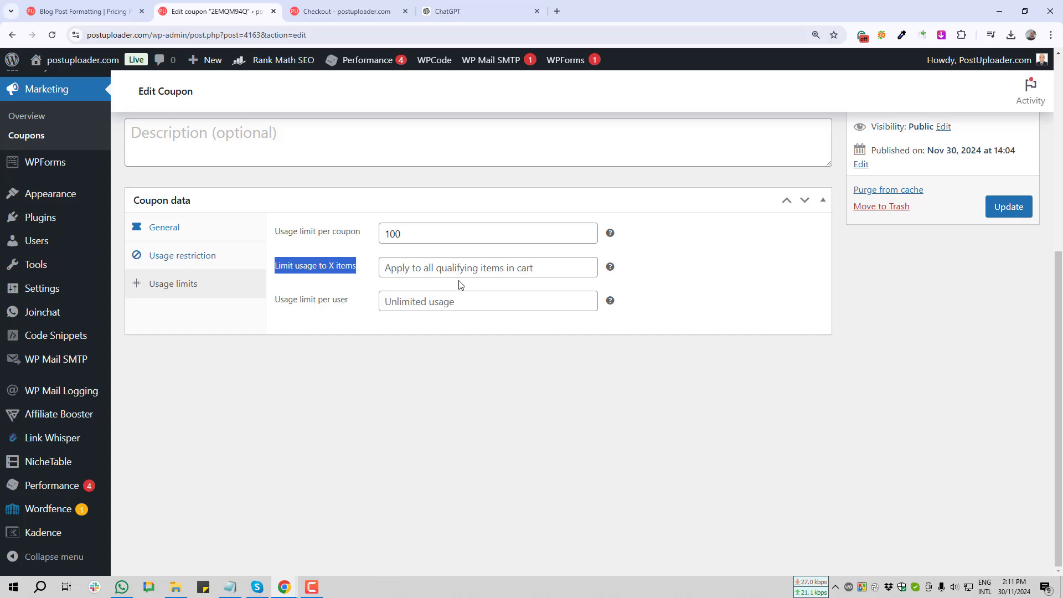
Set Usage limit per user to 1 and save the coupon
{"action": "left_click", "coordinate": [278, 302]}
{"action": "key", "text": "Print"}
{"action": "left_click_drag", "start_coordinate": [270, 287], "coordinate": [364, 318]}
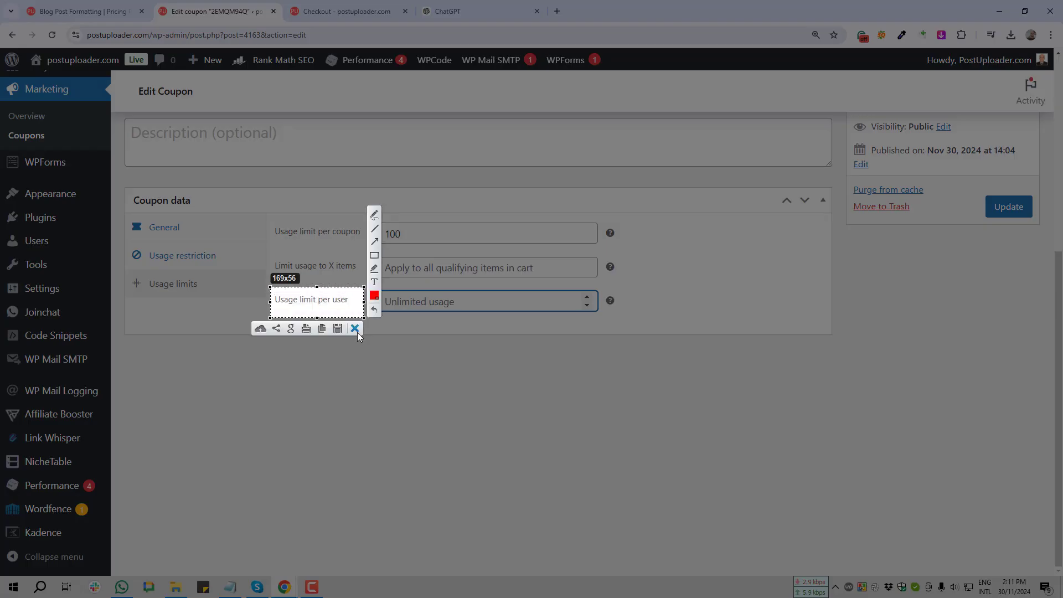
{"action": "left_click", "coordinate": [355, 329]}
{"action": "scroll", "coordinate": [339, 294], "scroll_direction": "up", "scroll_amount": 2}
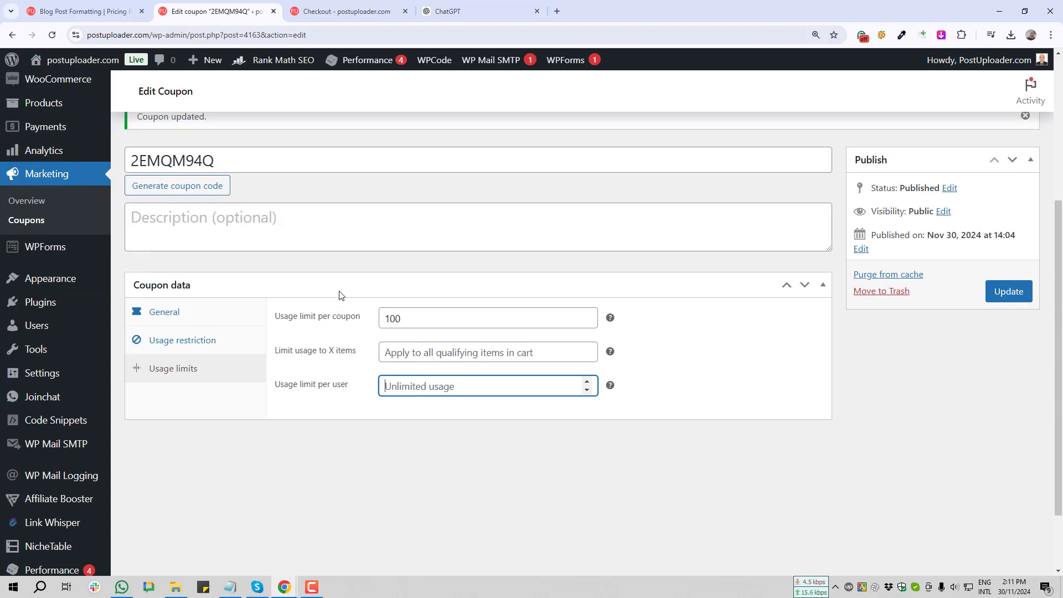
{"action": "scroll", "coordinate": [383, 337], "scroll_direction": "down", "scroll_amount": 2}
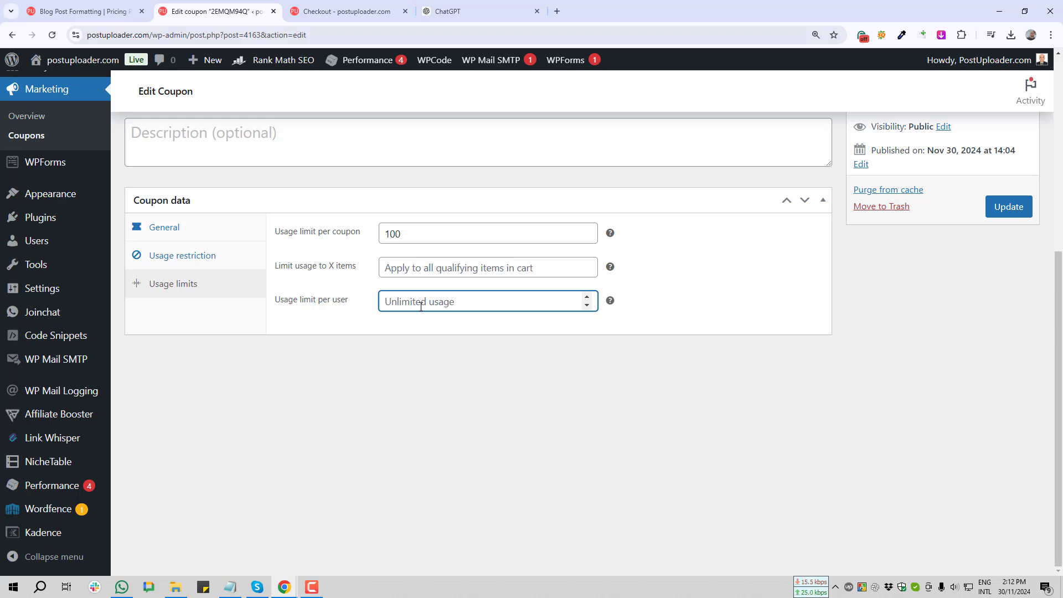
{"action": "left_click_drag", "start_coordinate": [275, 305], "coordinate": [323, 306]}
{"action": "left_click", "coordinate": [464, 303]}
{"action": "type", "text": "1"}
{"action": "key", "text": "Return"}
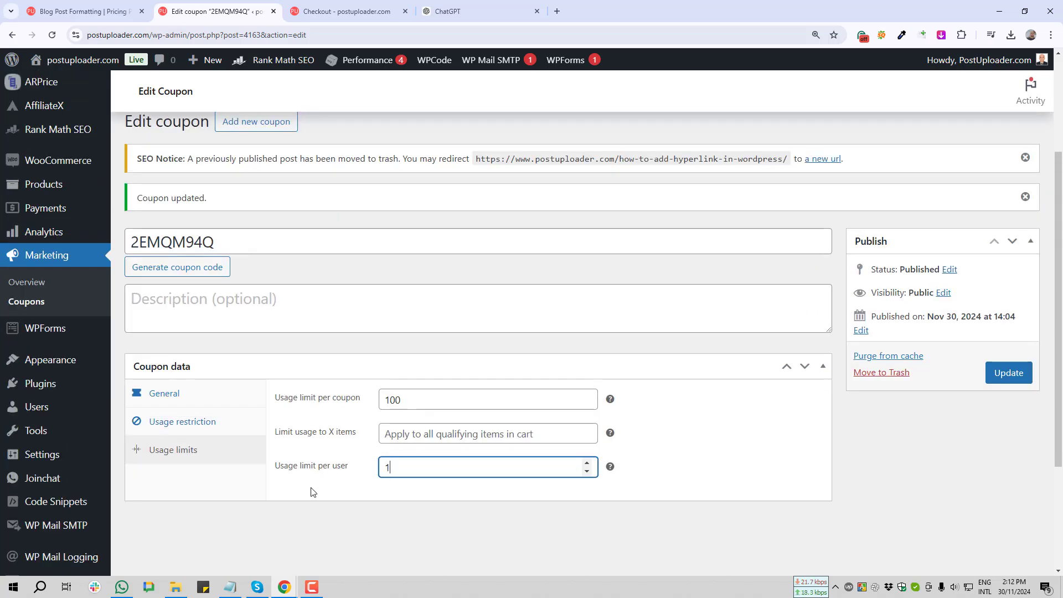
{"action": "left_click", "coordinate": [156, 396]}
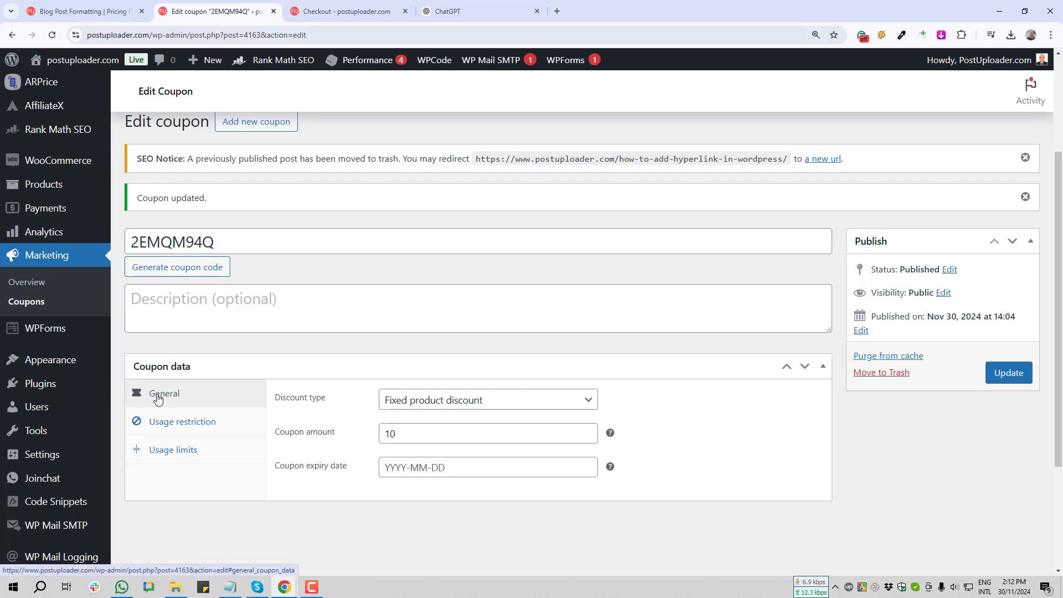
Leave the discount type on Fixed product discount, then reopen the Usage restriction settings
{"action": "left_click", "coordinate": [450, 404]}
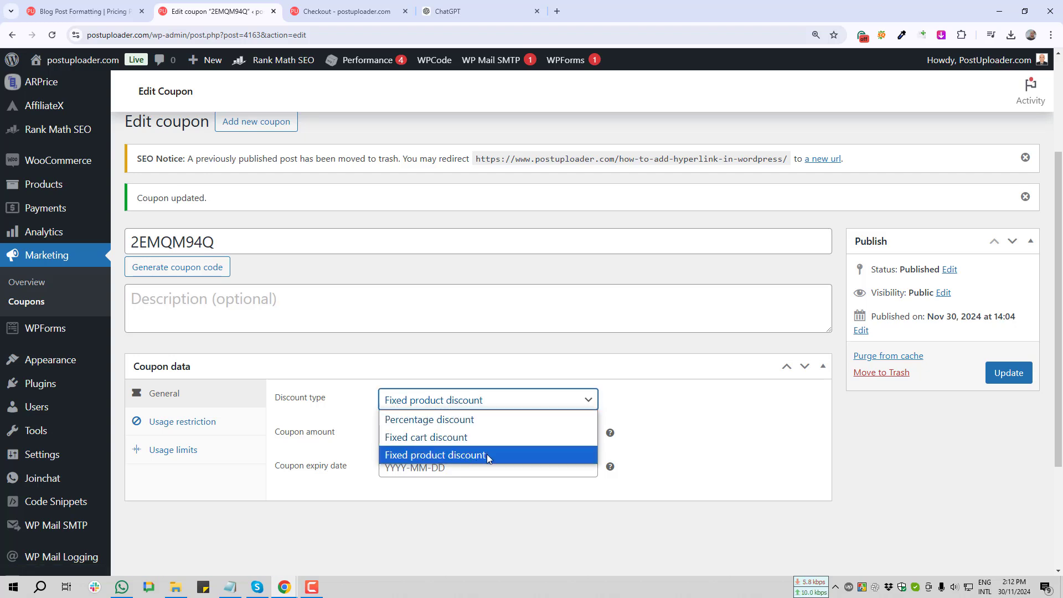
{"action": "left_click", "coordinate": [302, 494]}
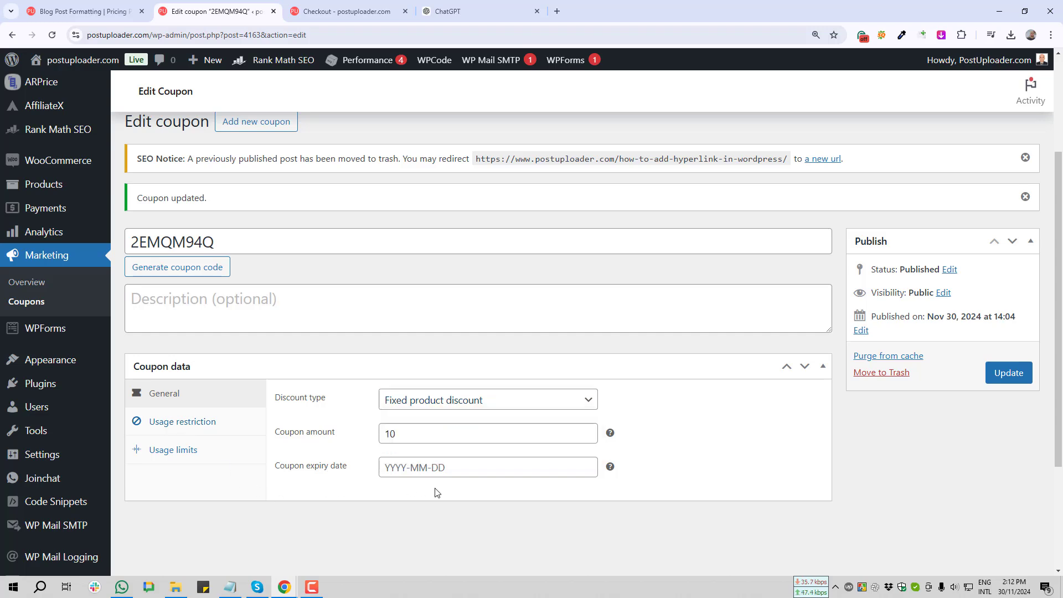
{"action": "left_click", "coordinate": [188, 422]}
{"action": "scroll", "coordinate": [194, 434], "scroll_direction": "down", "scroll_amount": 3}
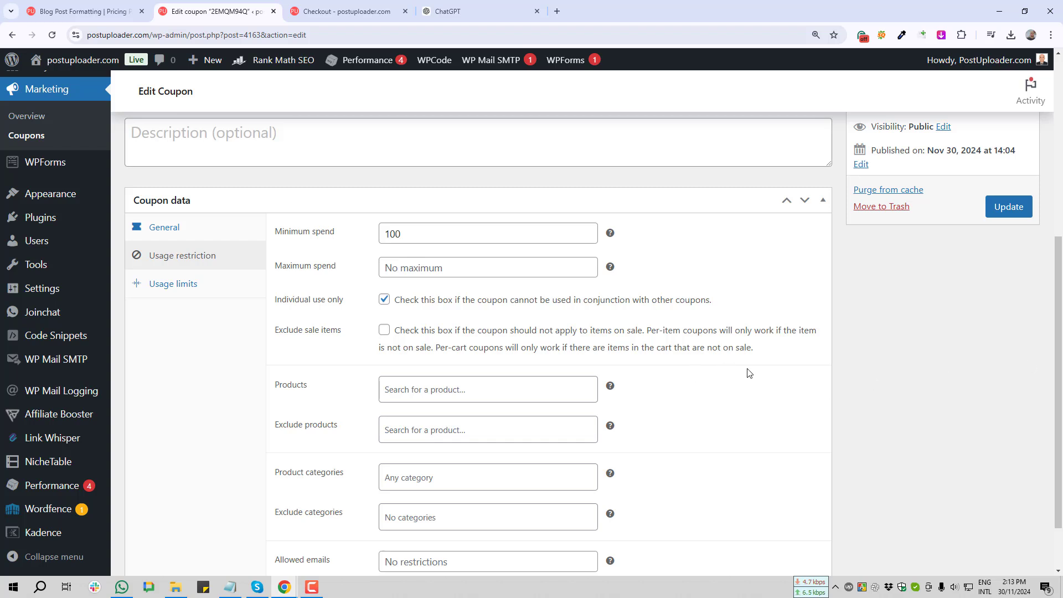
{"action": "scroll", "coordinate": [666, 404], "scroll_direction": "down", "scroll_amount": 1}
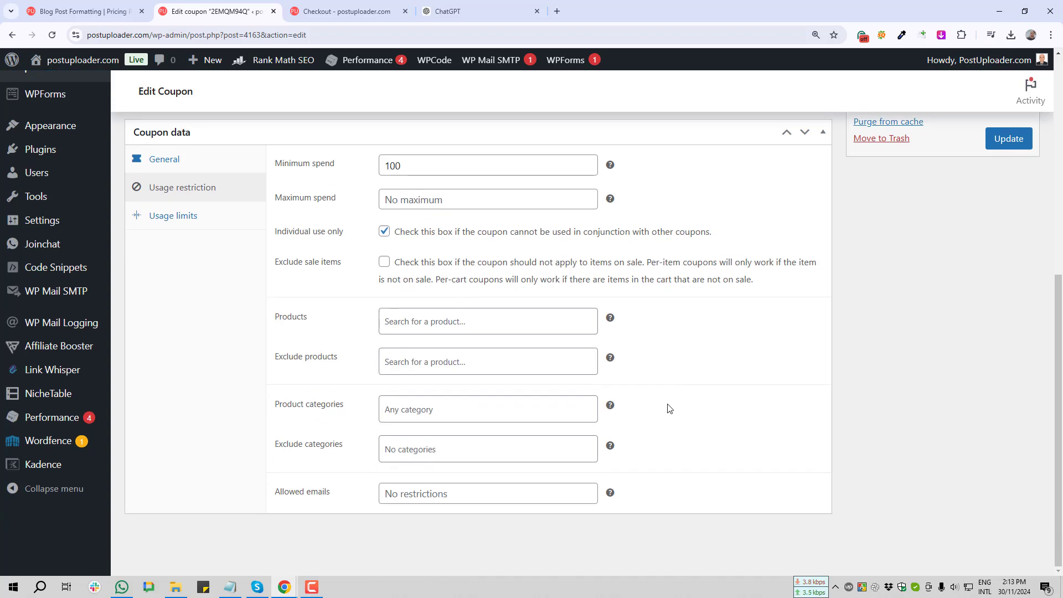